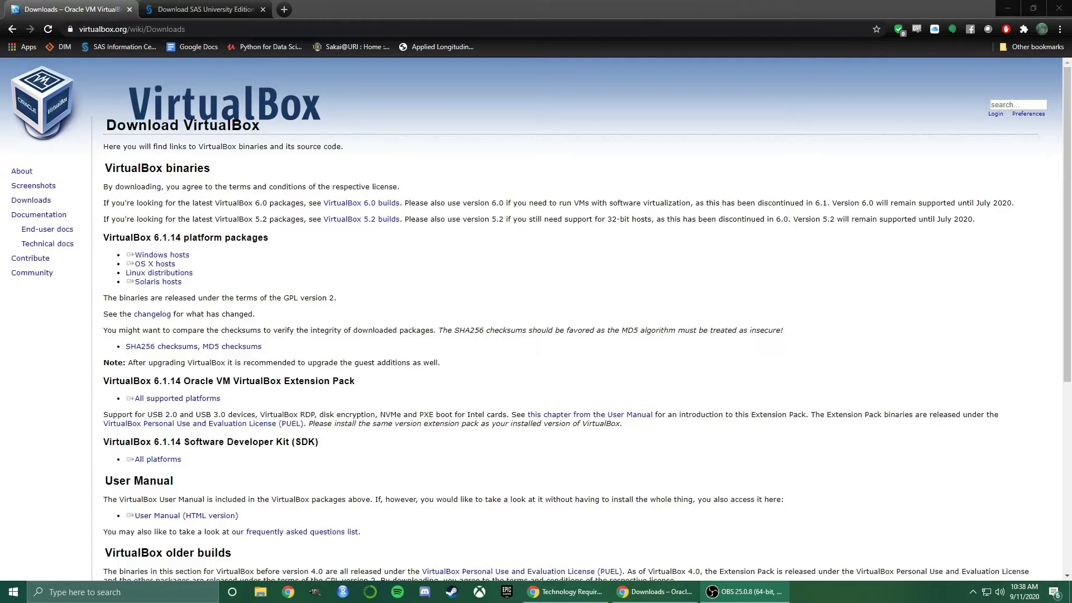
Download the VirtualBox 6.1.14 installer via the Windows hosts link on virtualbox.org
click(561, 287)
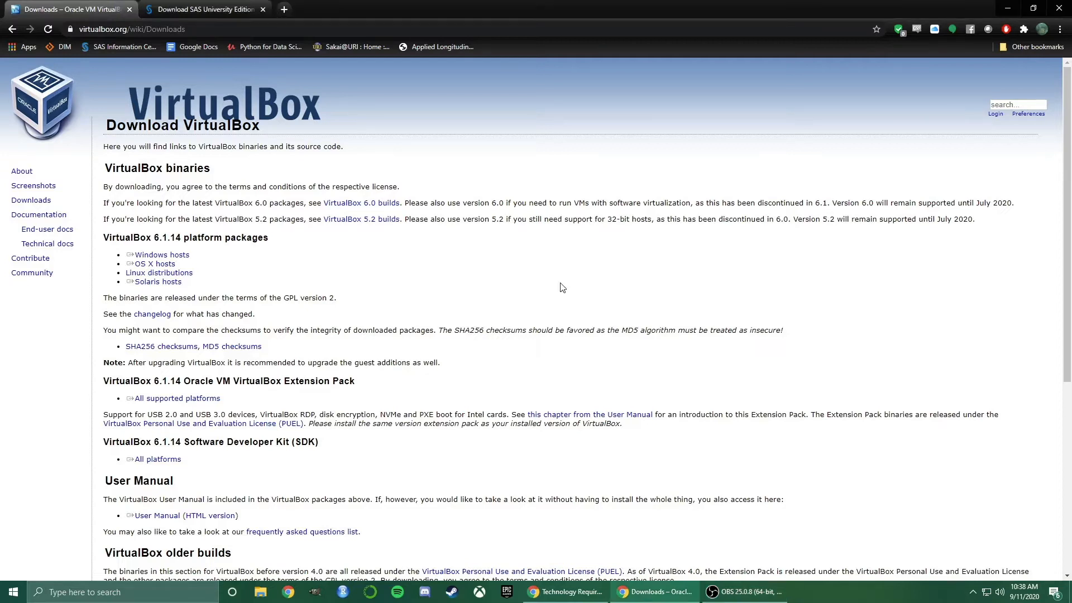
click(184, 257)
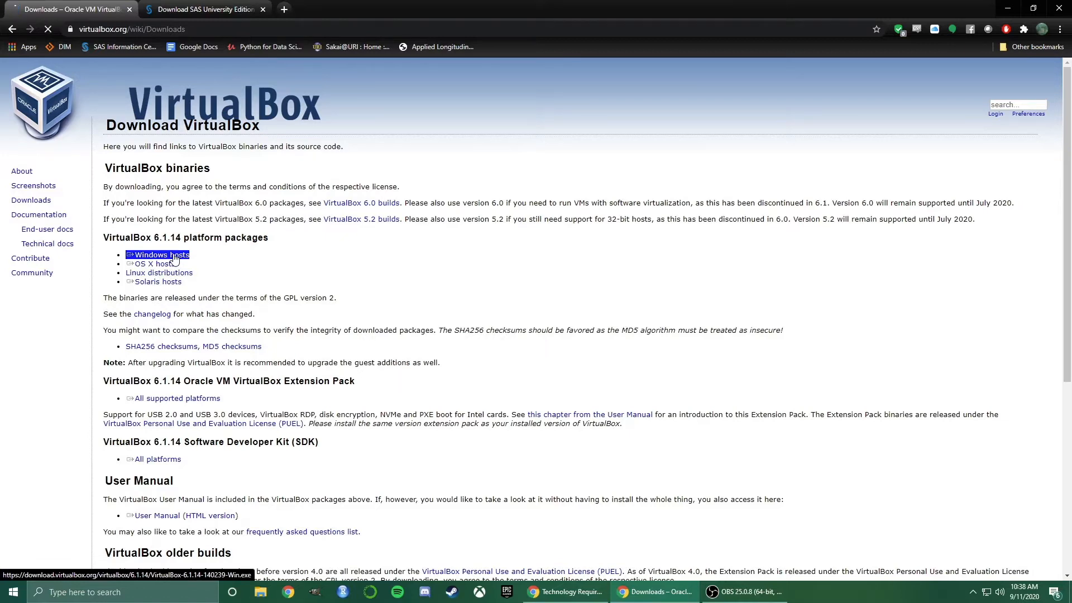
click(174, 257)
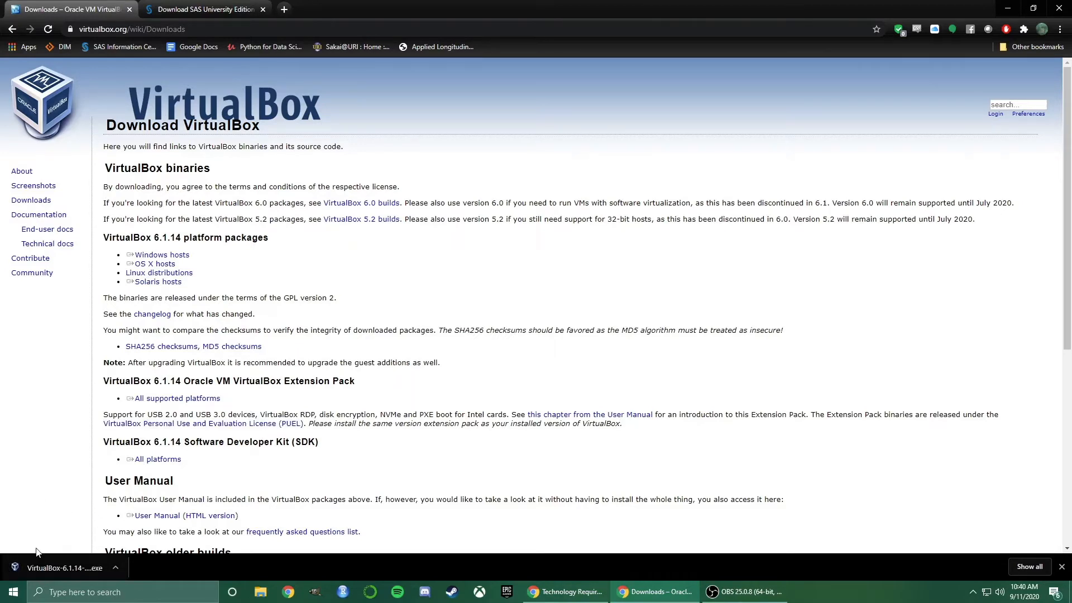
Install VirtualBox 6.1.14 with default features and shortcuts, accepting the network interruption warning
click(32, 569)
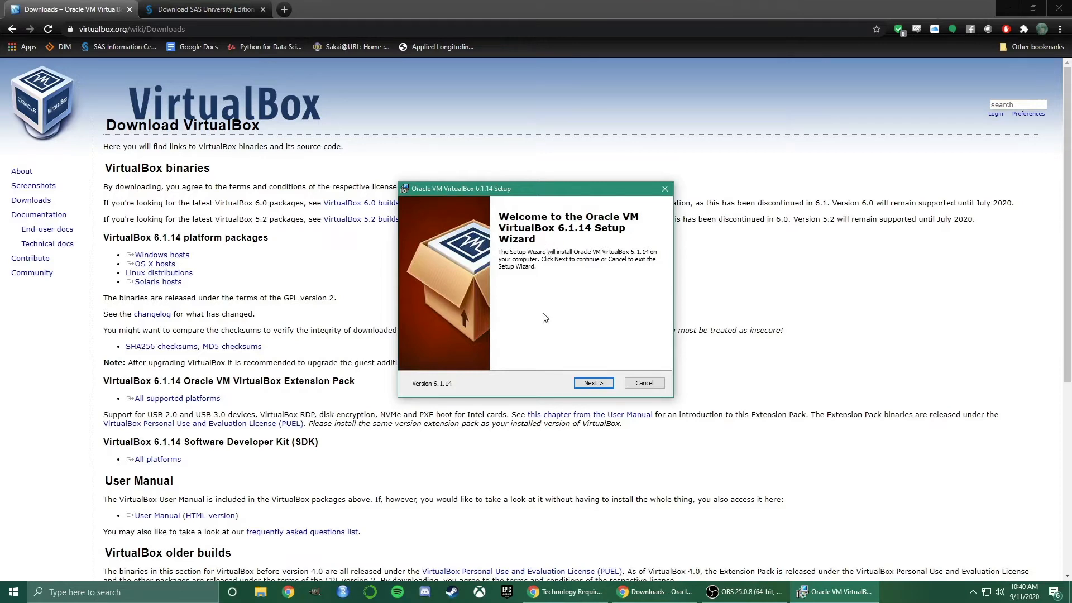
click(593, 383)
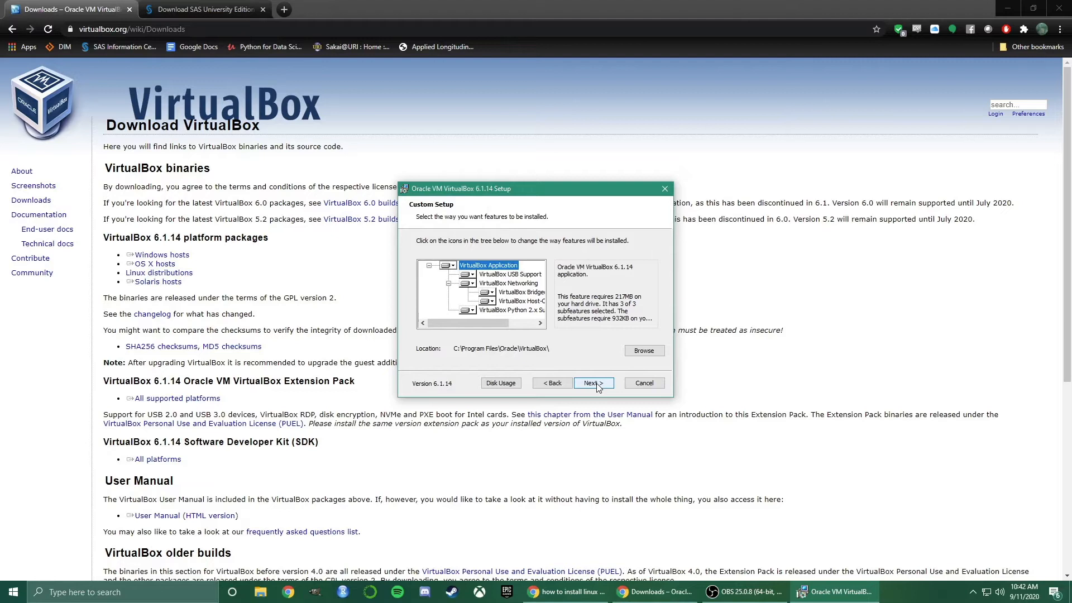
click(593, 383)
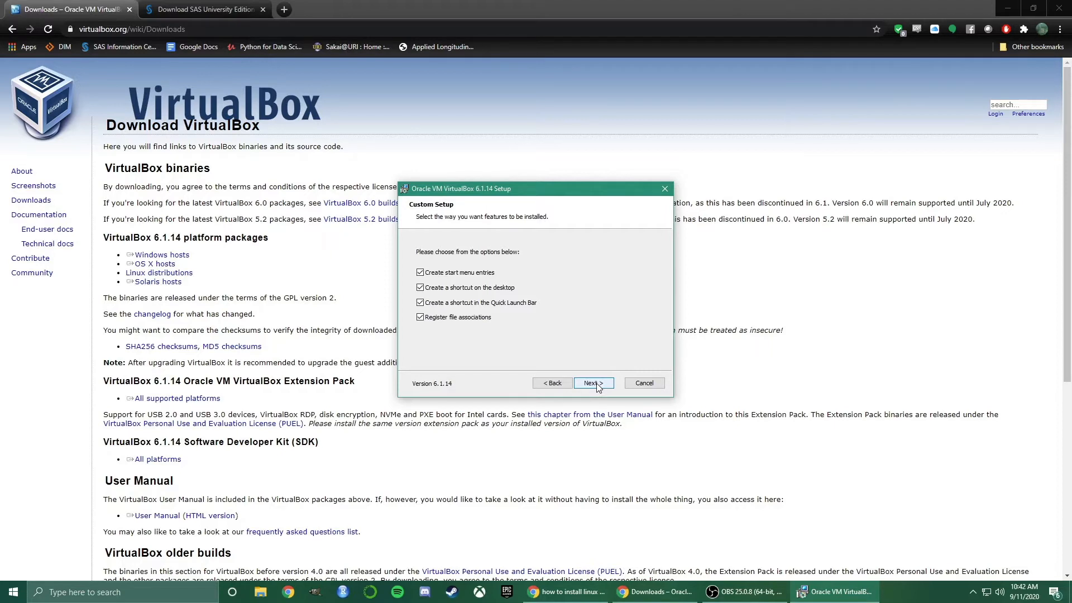
click(593, 383)
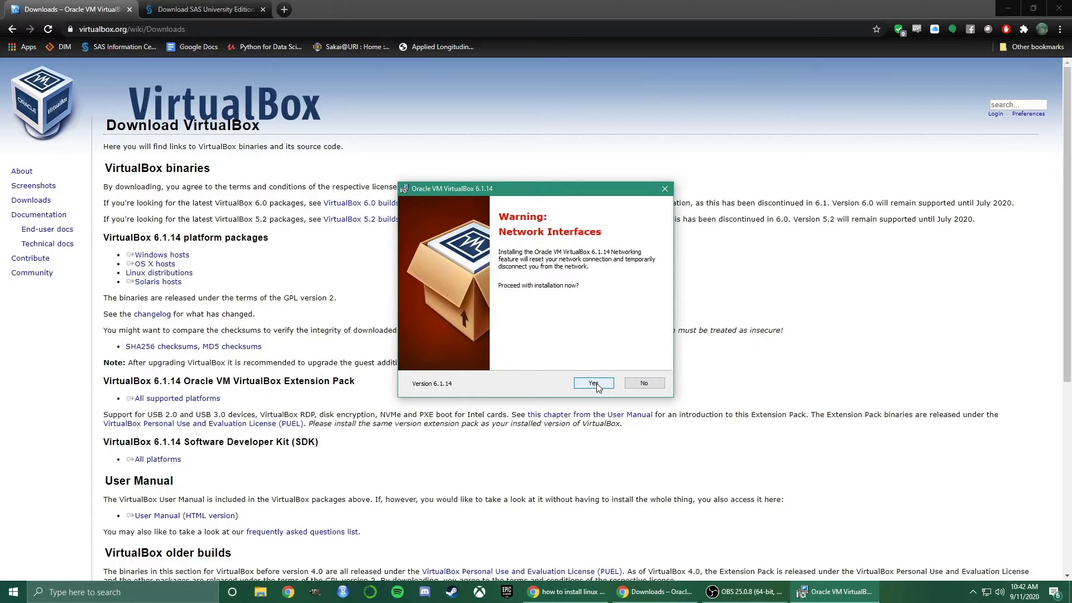
click(594, 383)
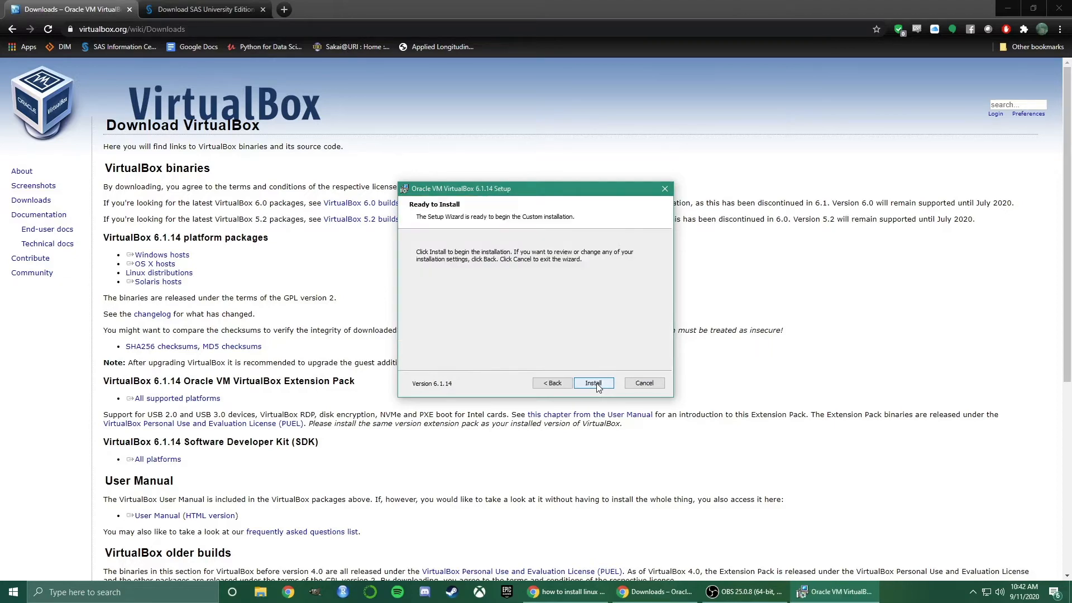
click(594, 383)
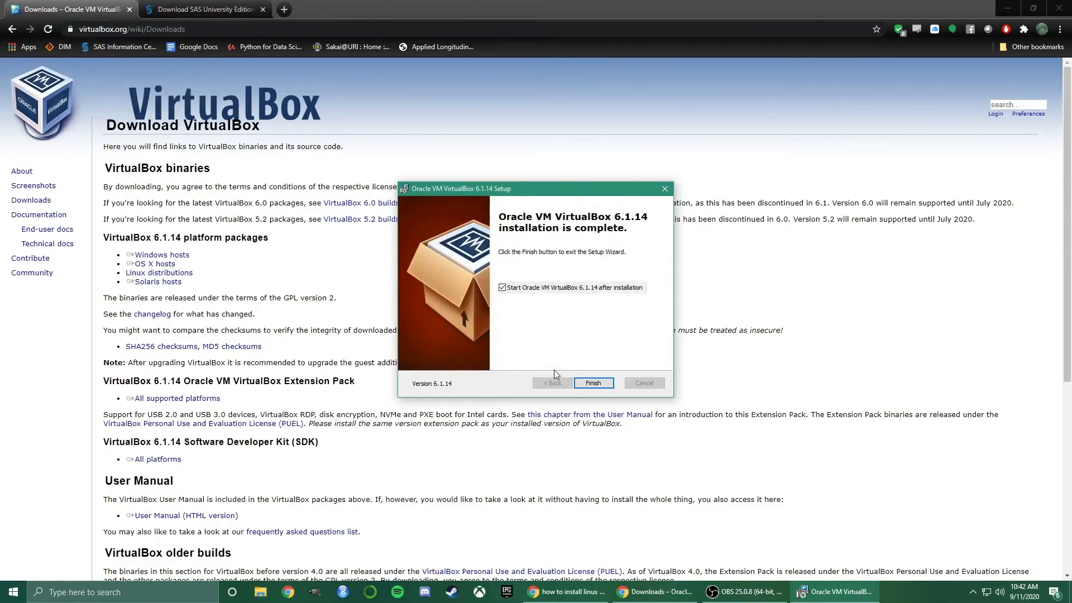
click(594, 384)
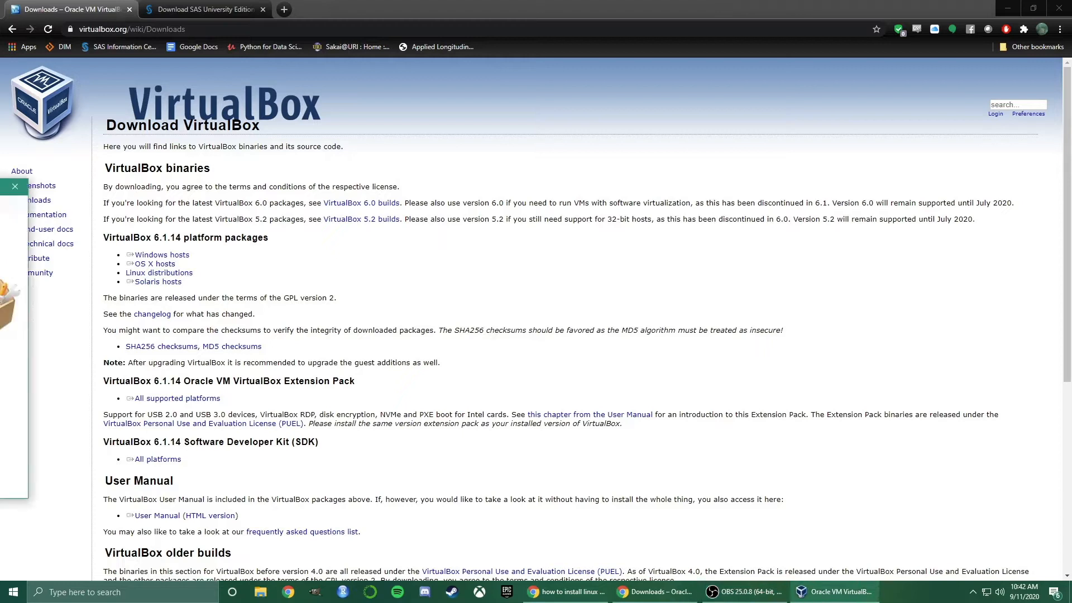
Shift the VirtualBox Manager window slightly right and minimize it
drag(499, 174, 518, 174)
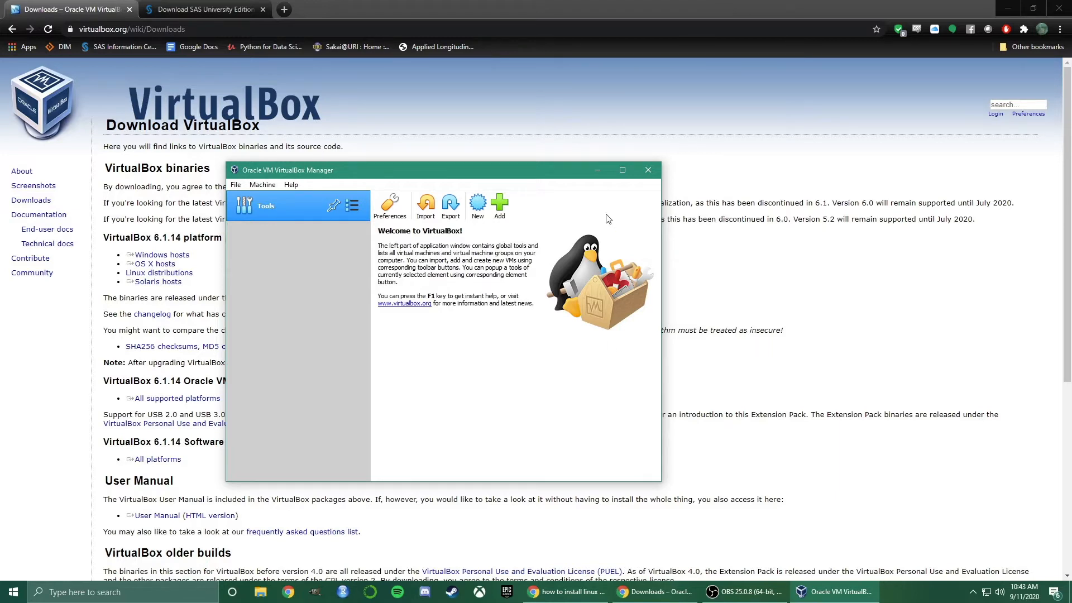
click(595, 172)
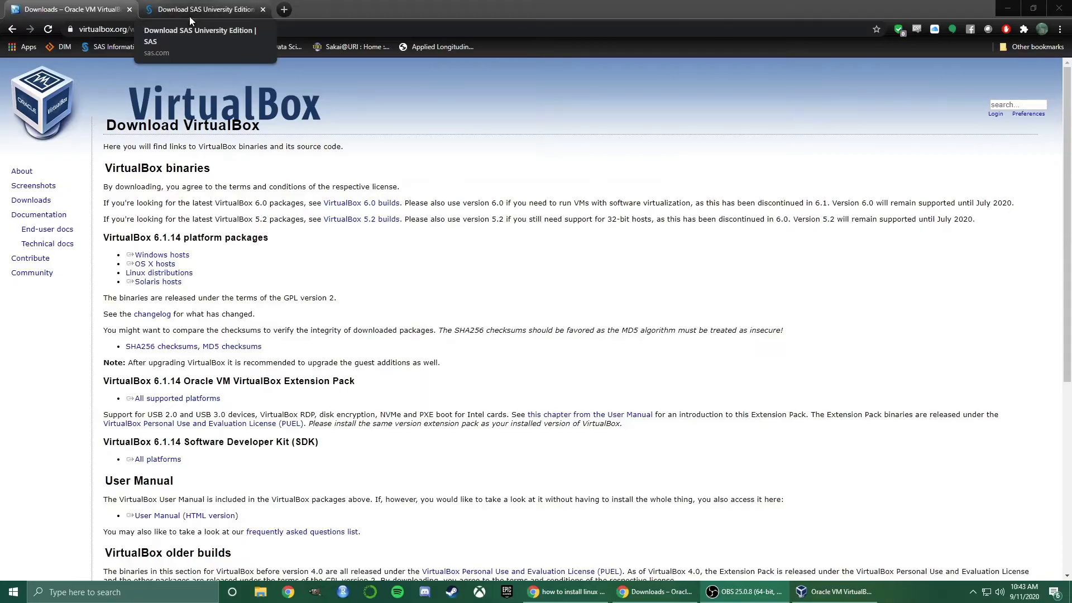
Scroll the SAS download page to Set Up and select the folder name 'SASUniversityEdition'
click(189, 15)
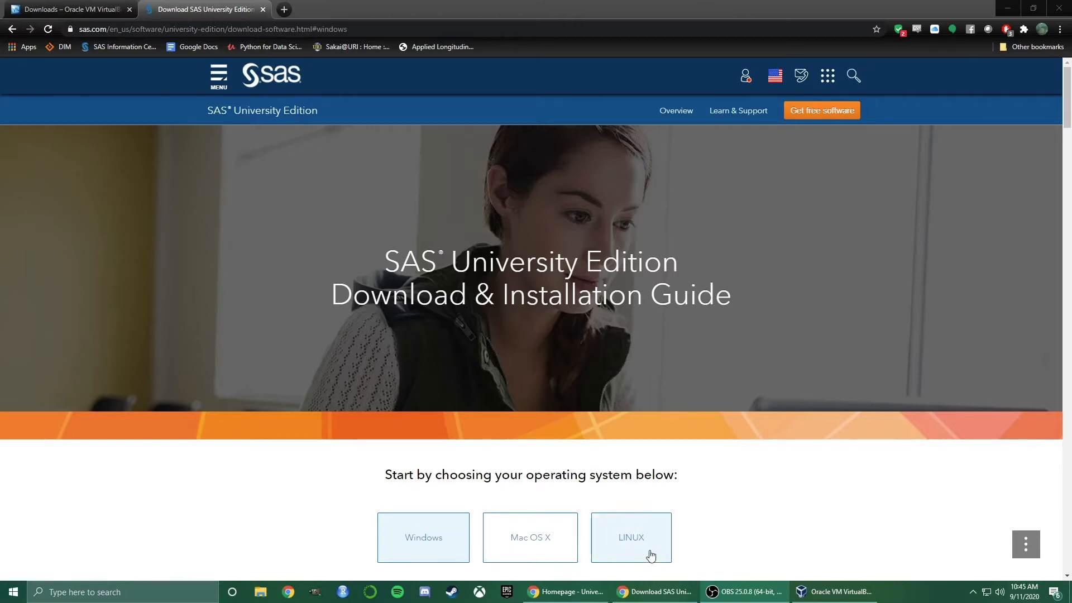
scroll(292, 497, down, 7)
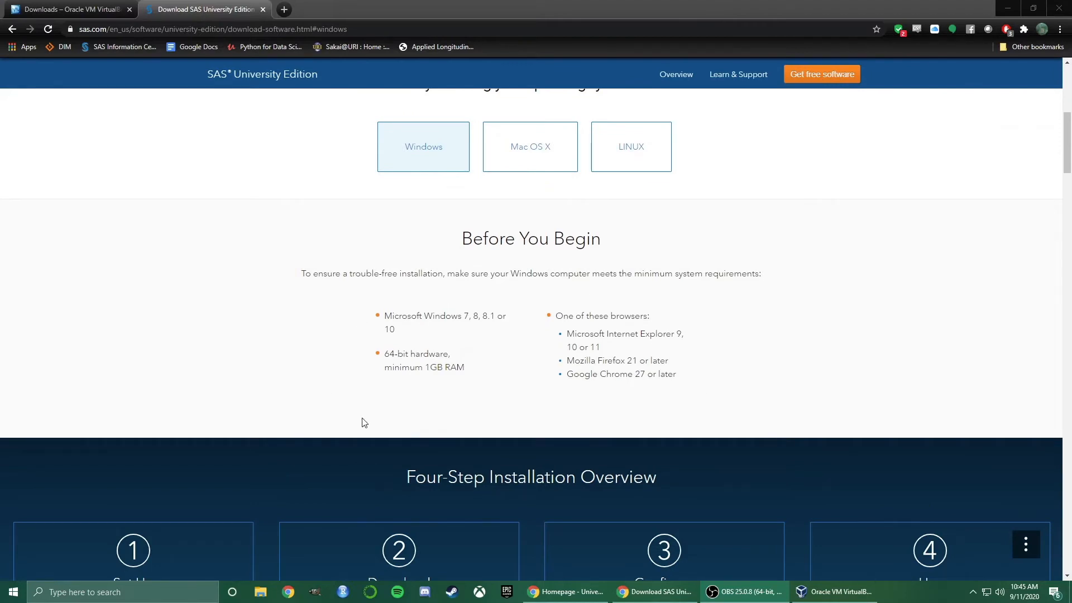
scroll(363, 420, down, 7)
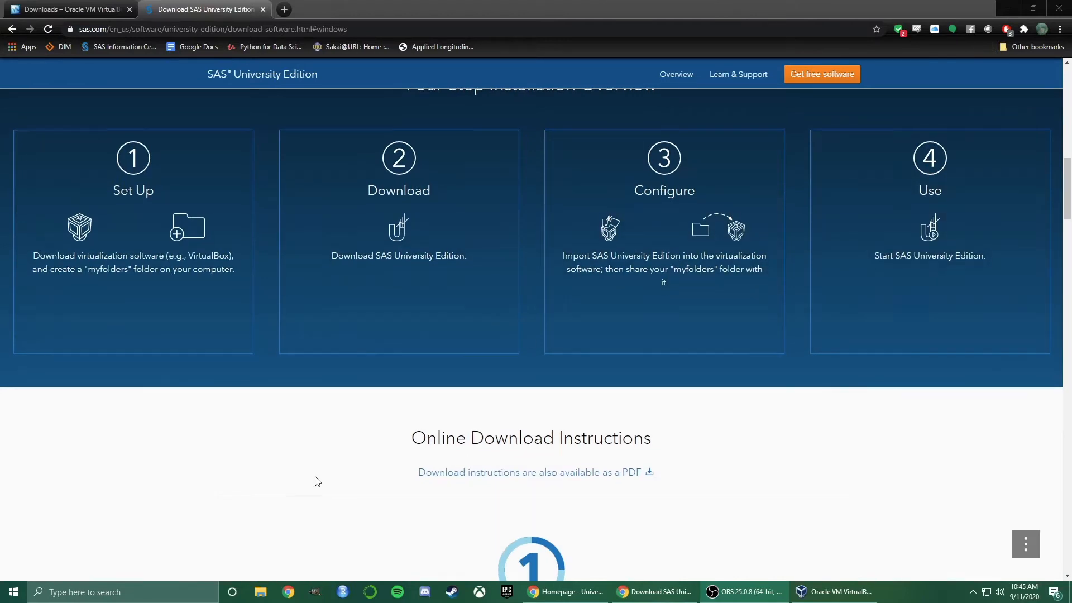
scroll(315, 480, down, 5)
scroll(317, 481, down, 5)
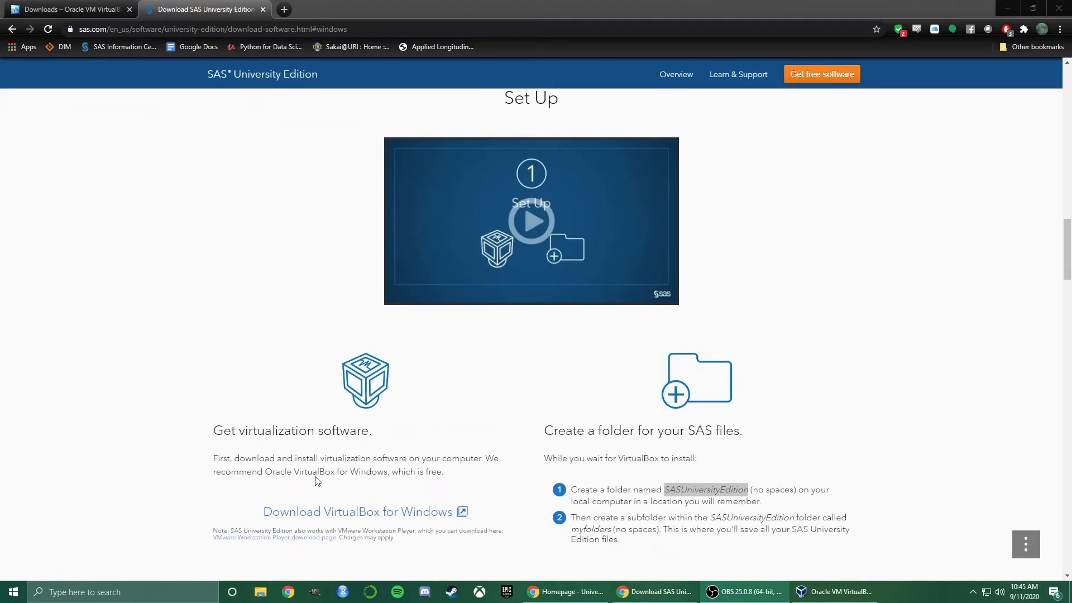
scroll(330, 480, down, 2)
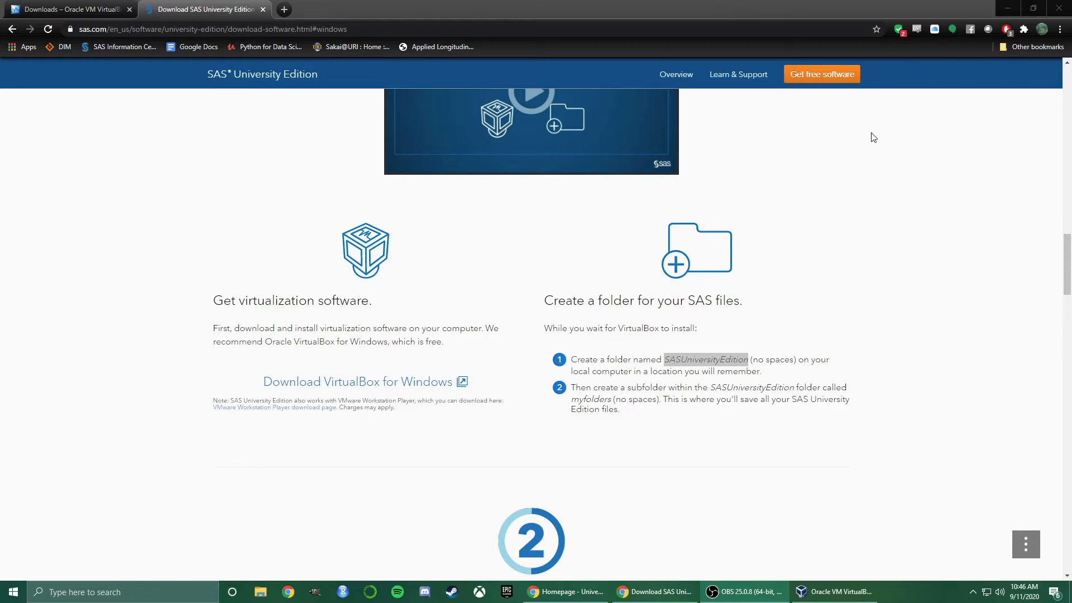
drag(664, 359, 749, 361)
key(ctrl+c)
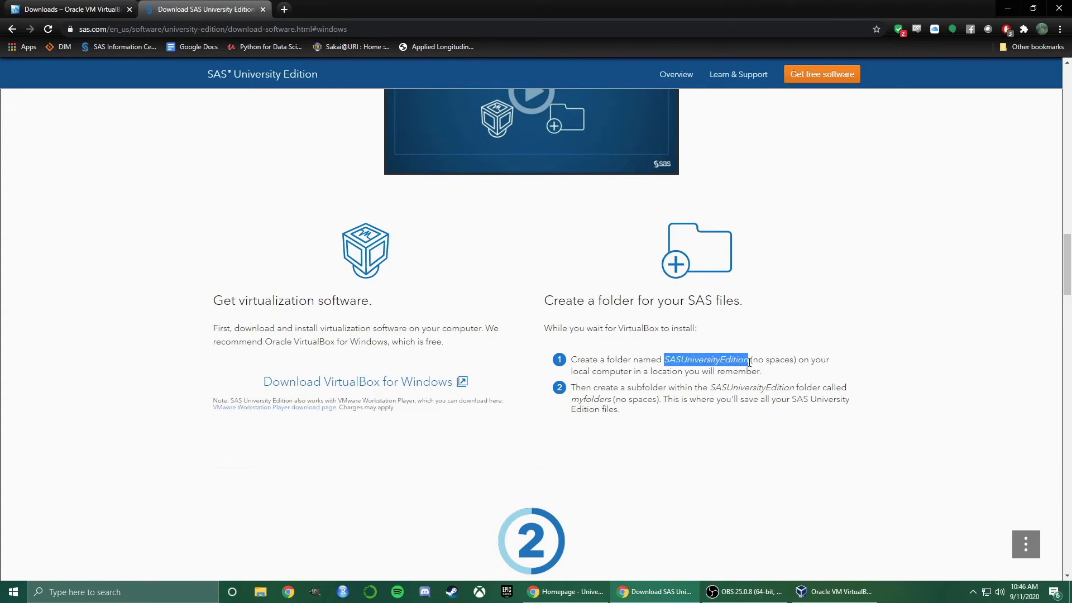
Create a desktop folder named 'SASUniversityEdition' using the pasted name
click(1008, 8)
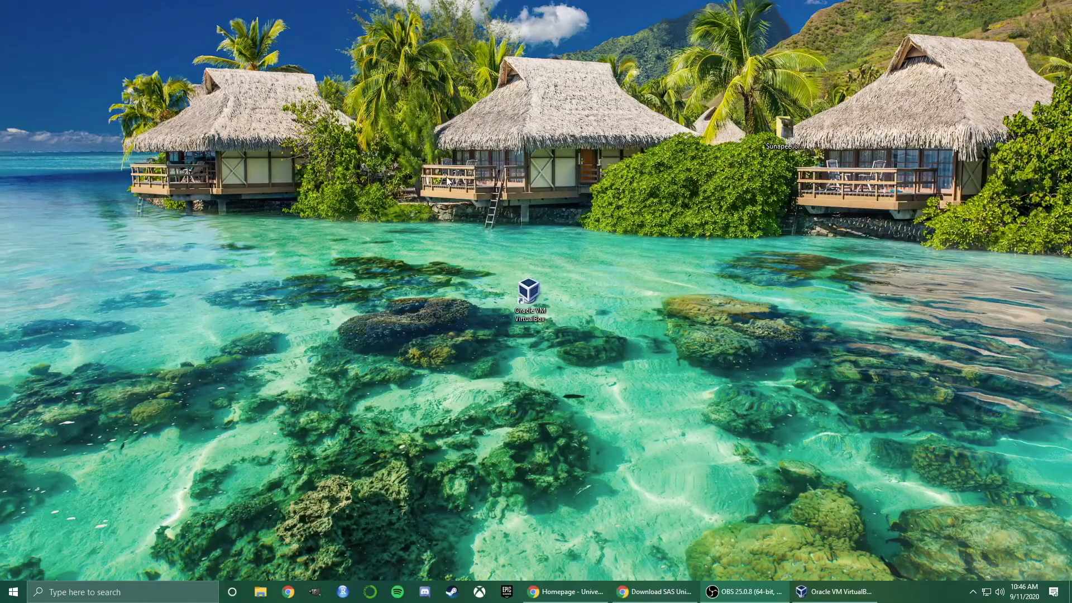
right_click(415, 182)
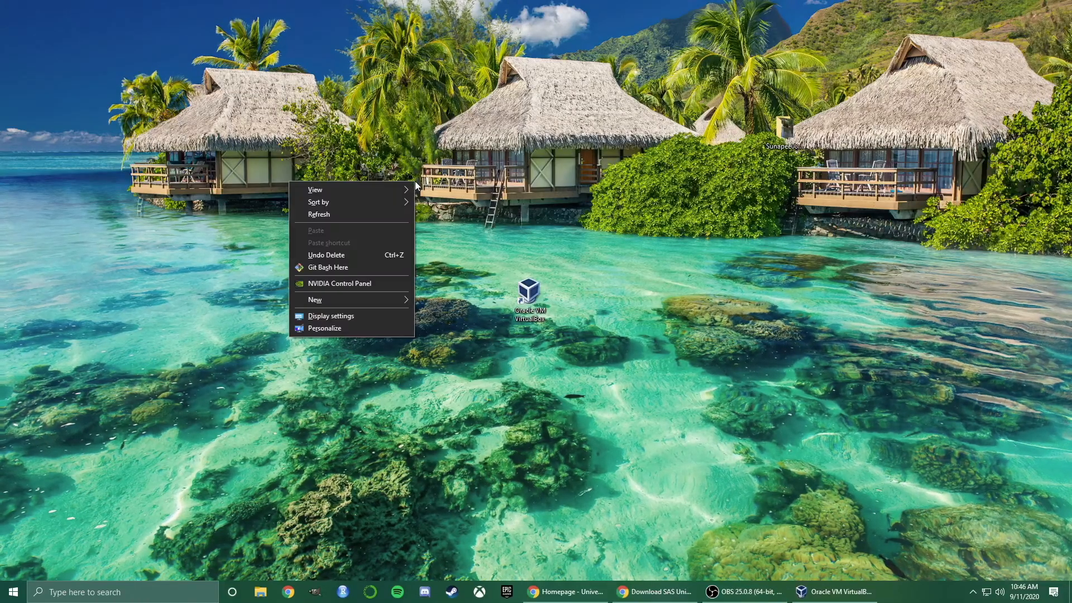
mouse_move(390, 297)
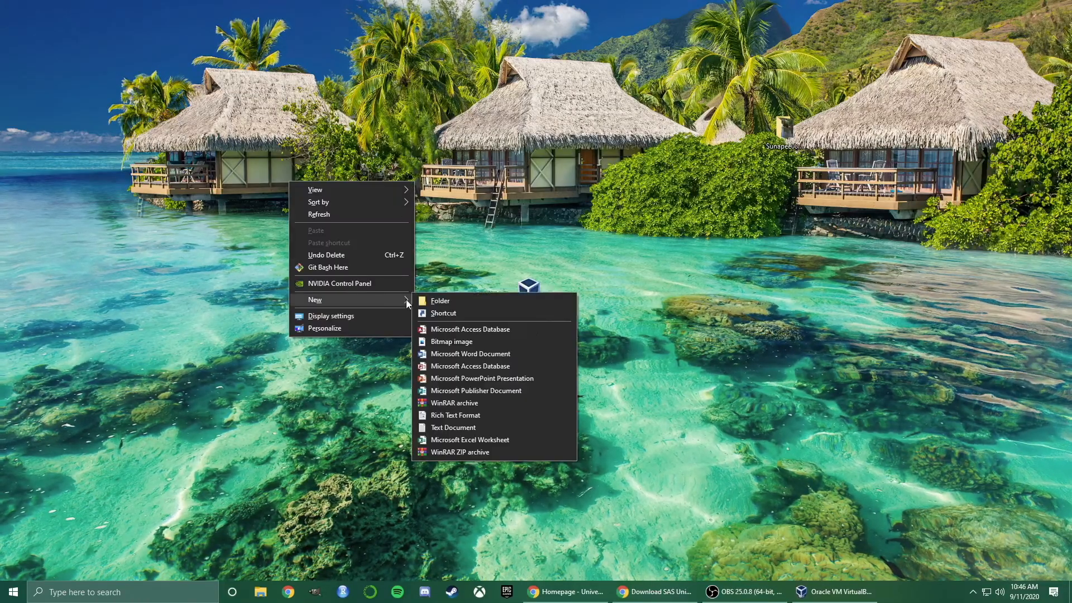
click(438, 301)
key(ctrl+v)
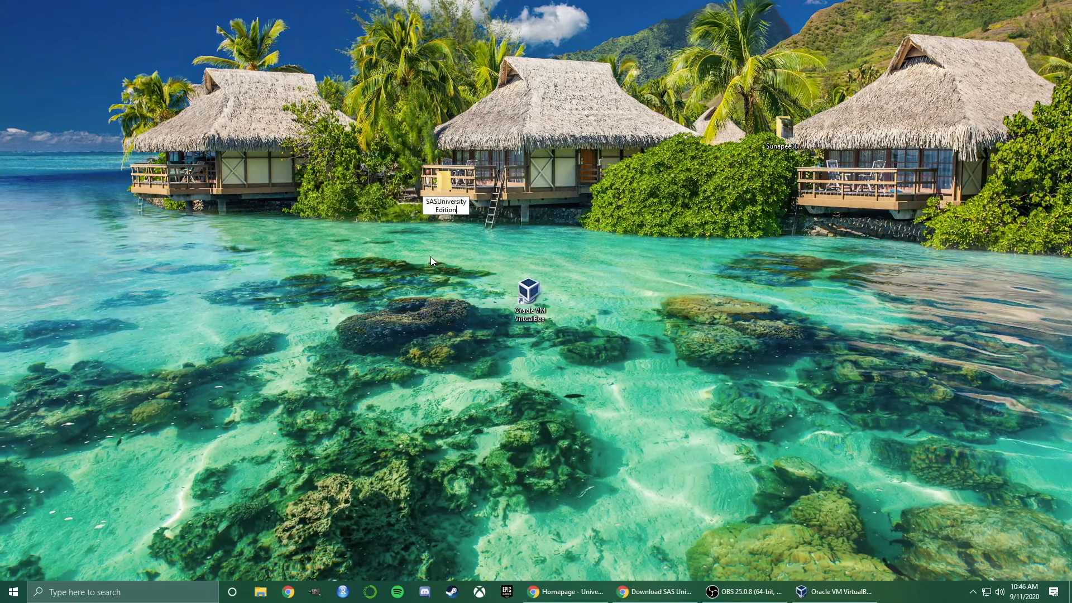
click(487, 244)
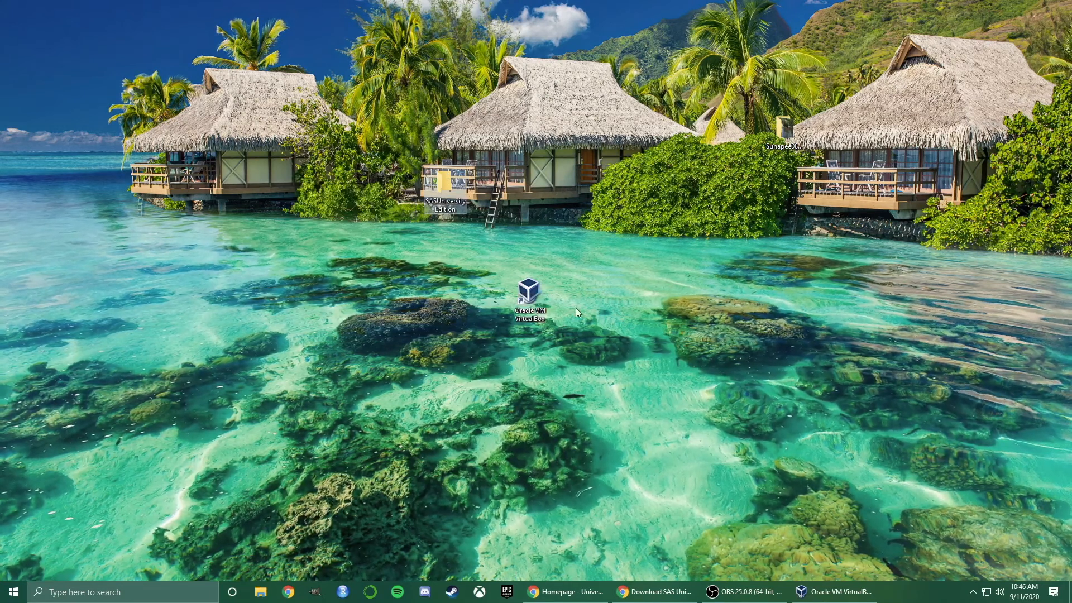
Select the subfolder name 'myfolders' on the SAS page, then minimize Chrome
click(667, 593)
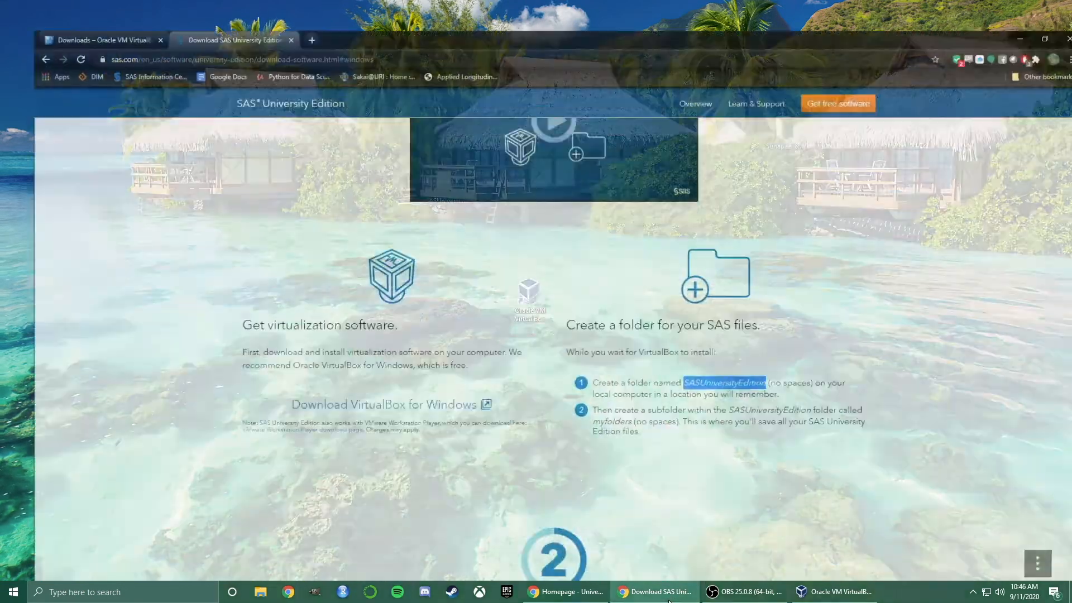
drag(570, 399, 613, 397)
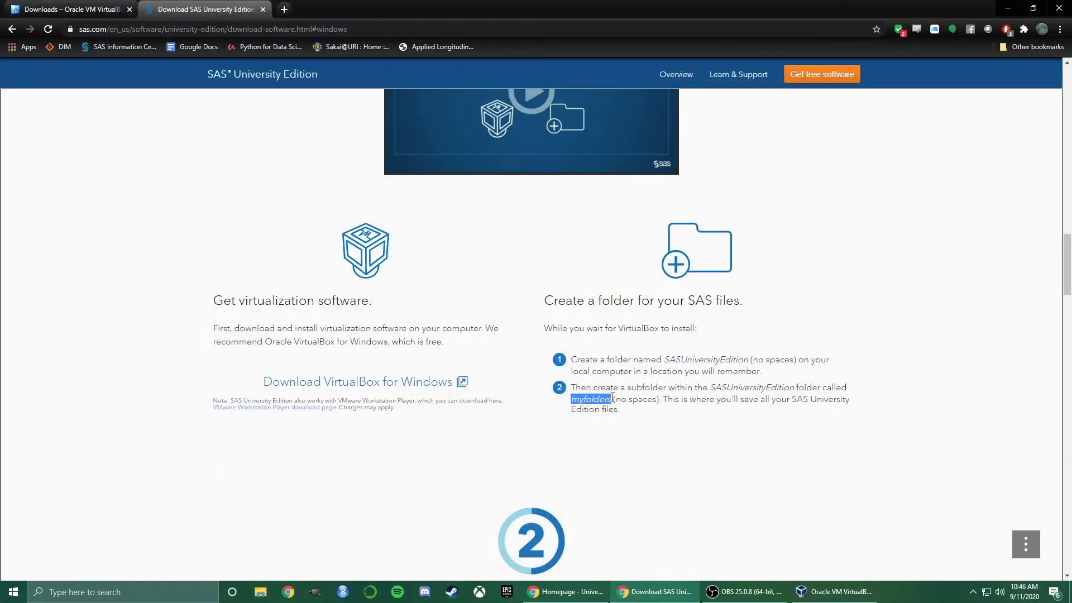
click(1010, 8)
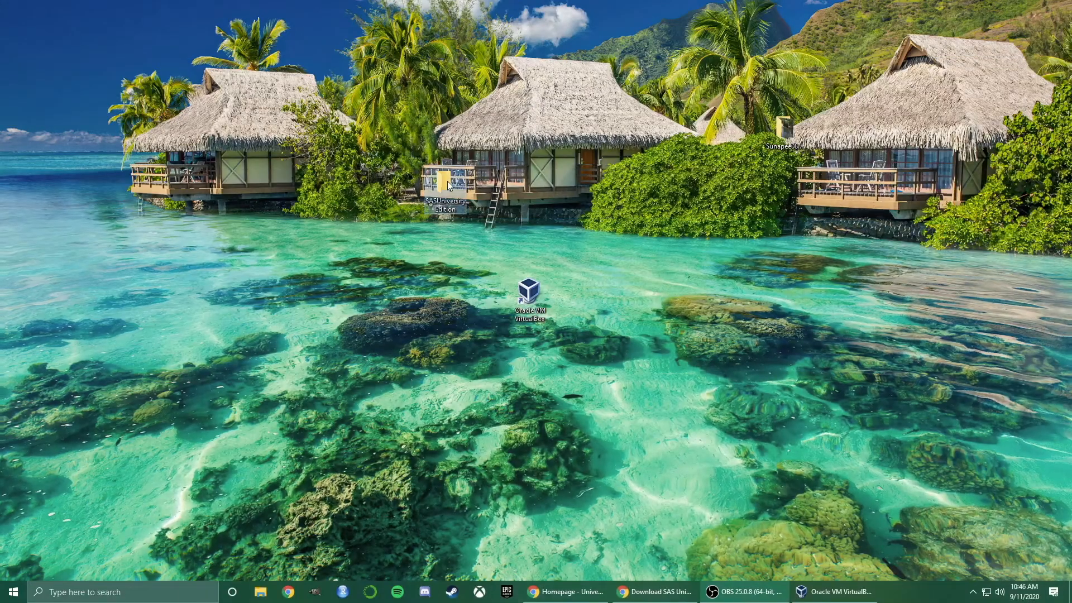
Add a 'myfolders' subfolder inside SASUniversityEdition and close the Explorer window
double_click(447, 181)
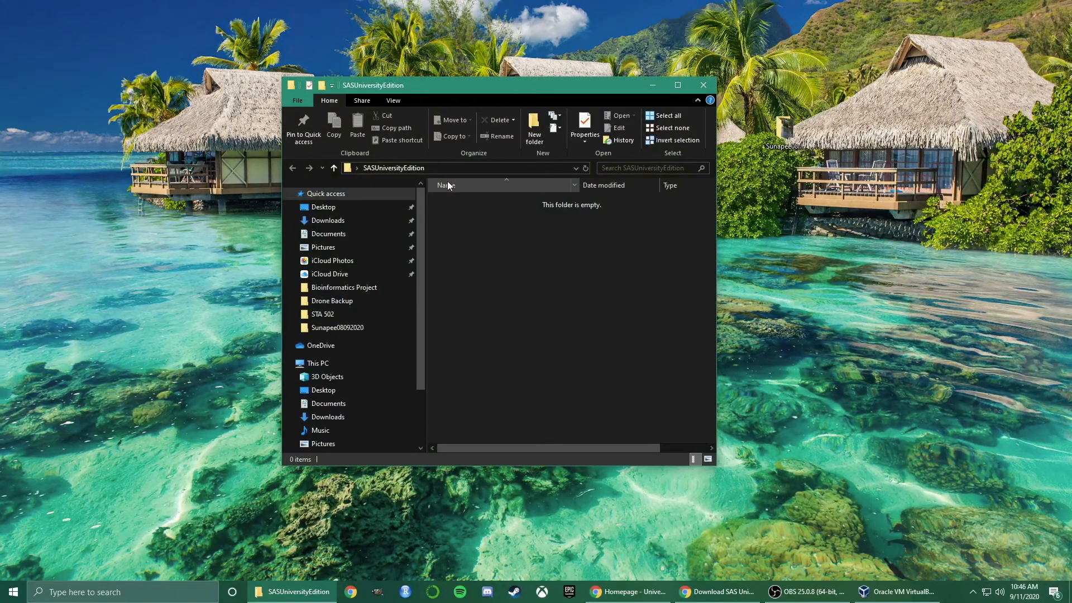
right_click(508, 227)
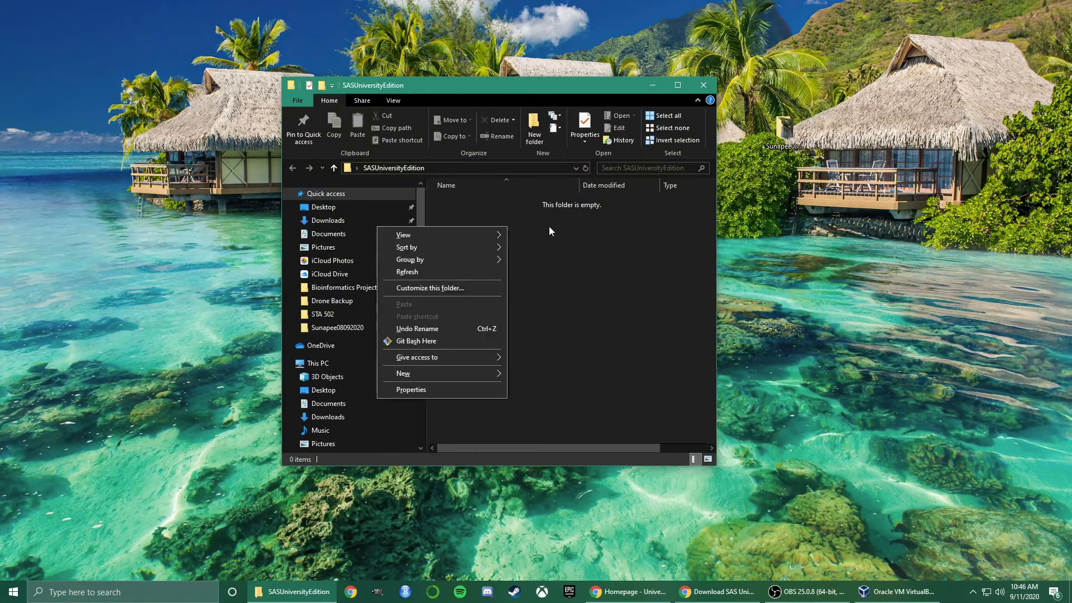
mouse_move(447, 371)
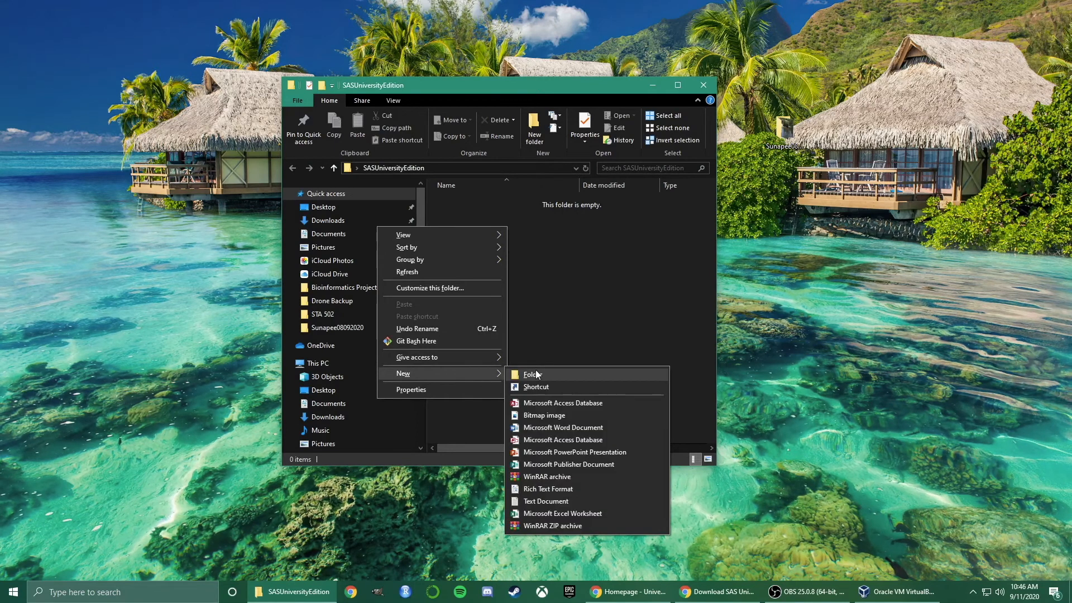
click(537, 372)
text(myfolders)
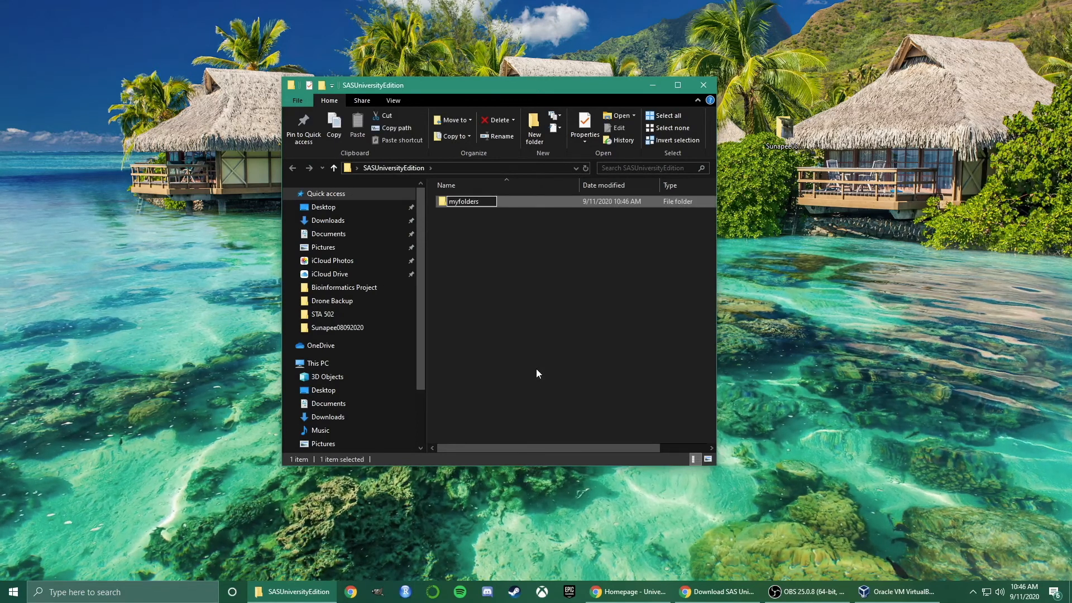
click(537, 373)
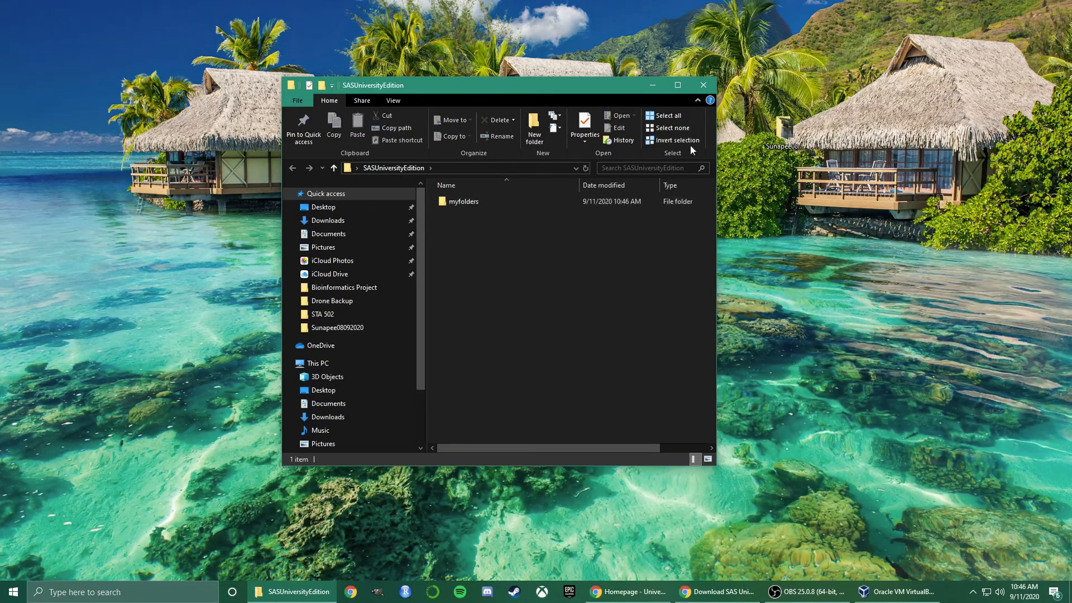
click(711, 90)
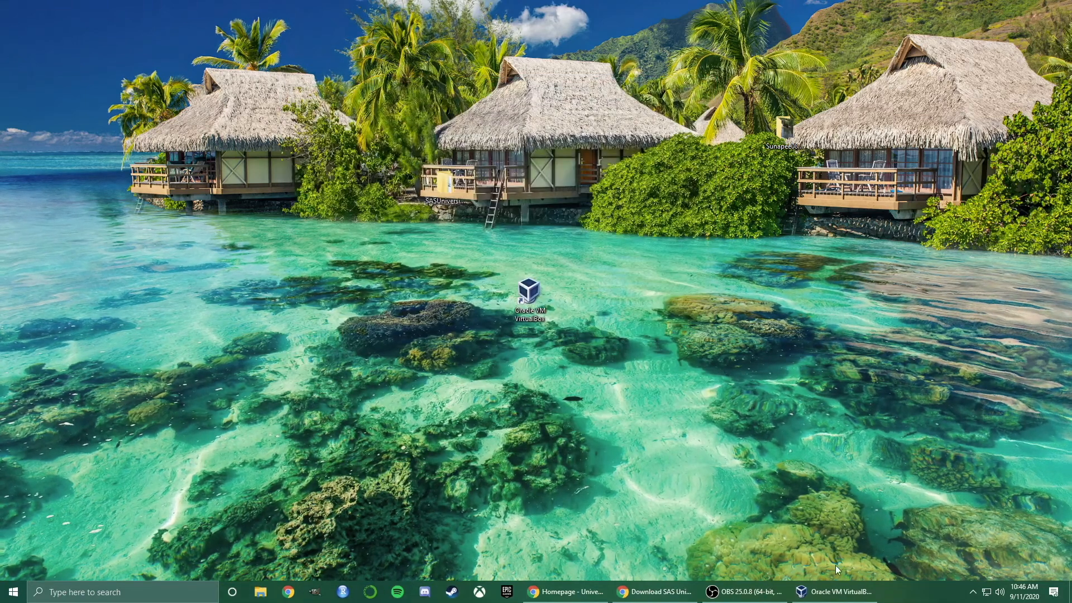
mouse_move(800, 595)
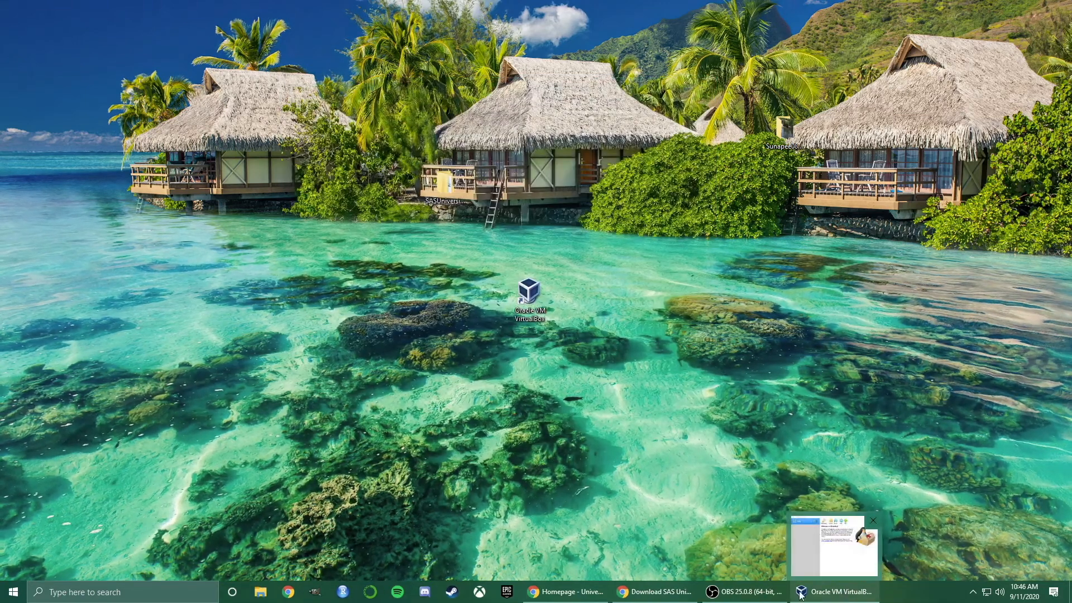
Return to the SAS download page and scroll to the vApp download instructions
click(670, 595)
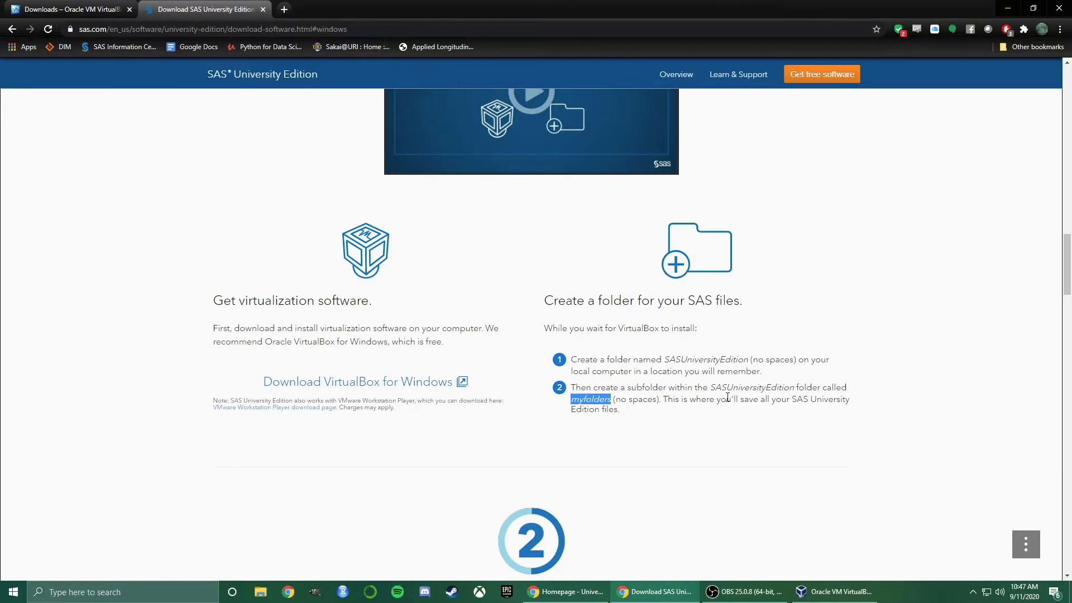
scroll(727, 397, down, 7)
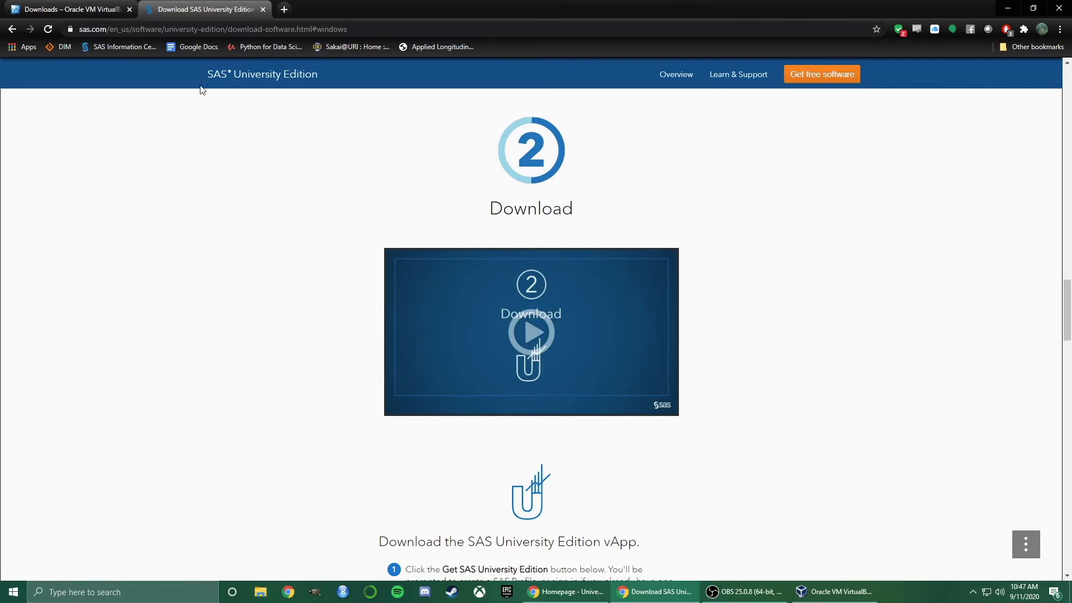
scroll(290, 284, down, 5)
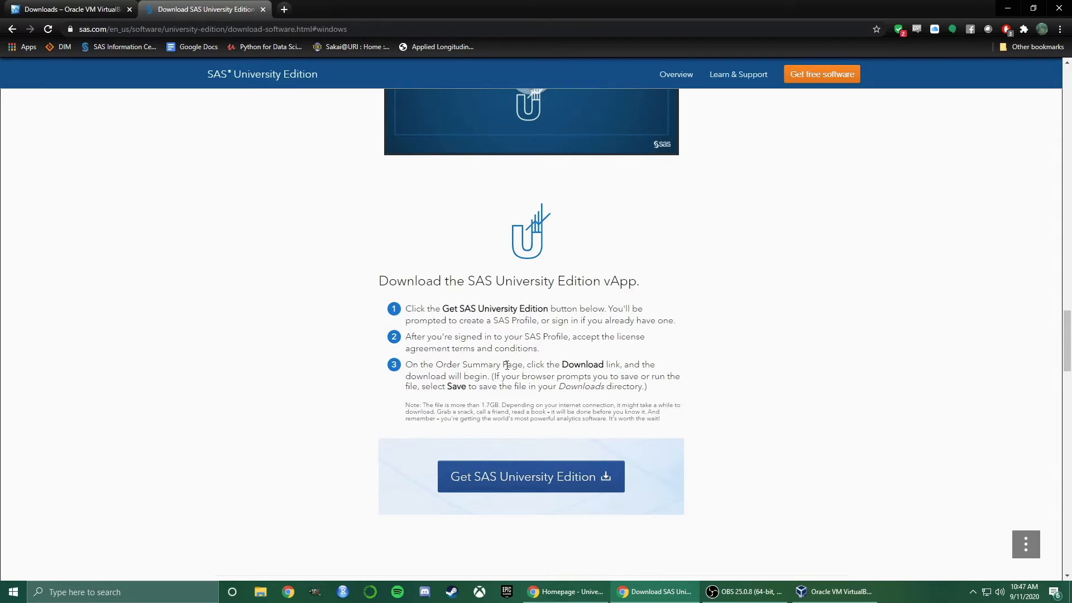
Start Get SAS University Edition, begin a new profile with English, then return to sign-in
click(509, 479)
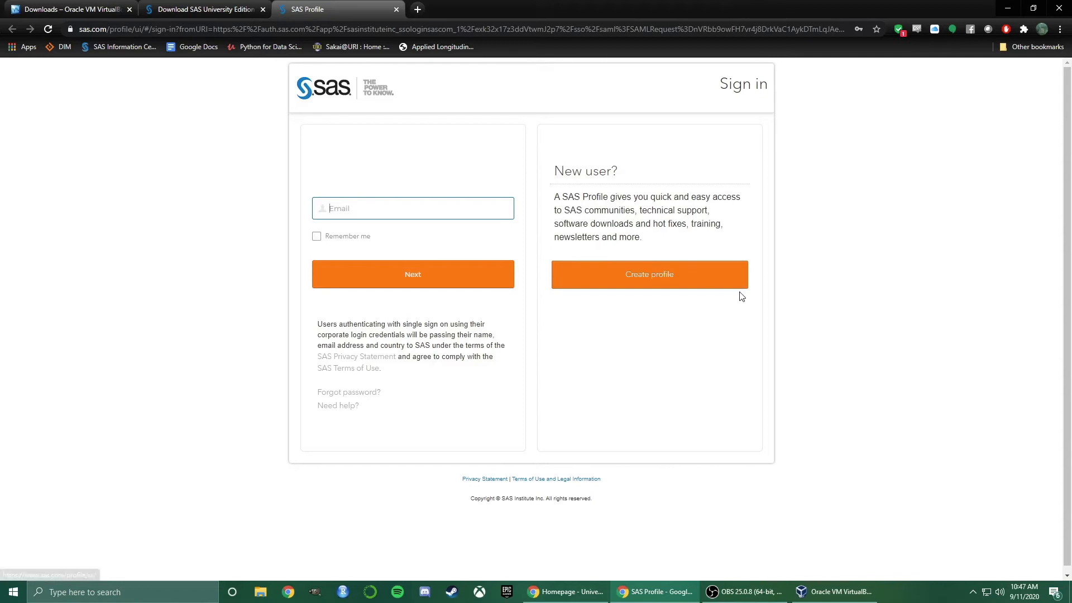
click(696, 285)
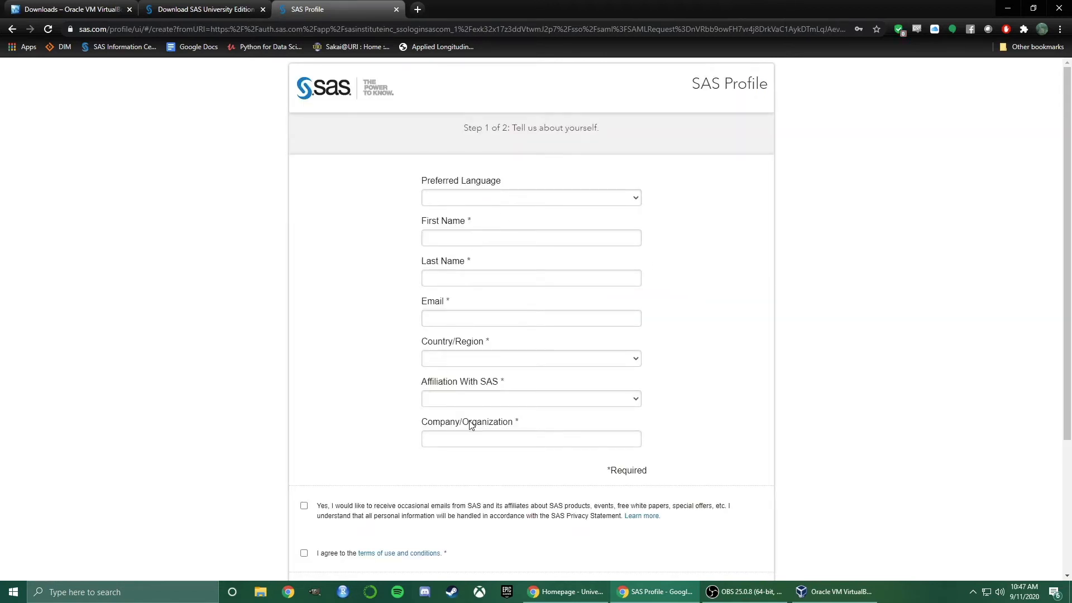
click(454, 201)
click(455, 211)
click(454, 197)
click(457, 246)
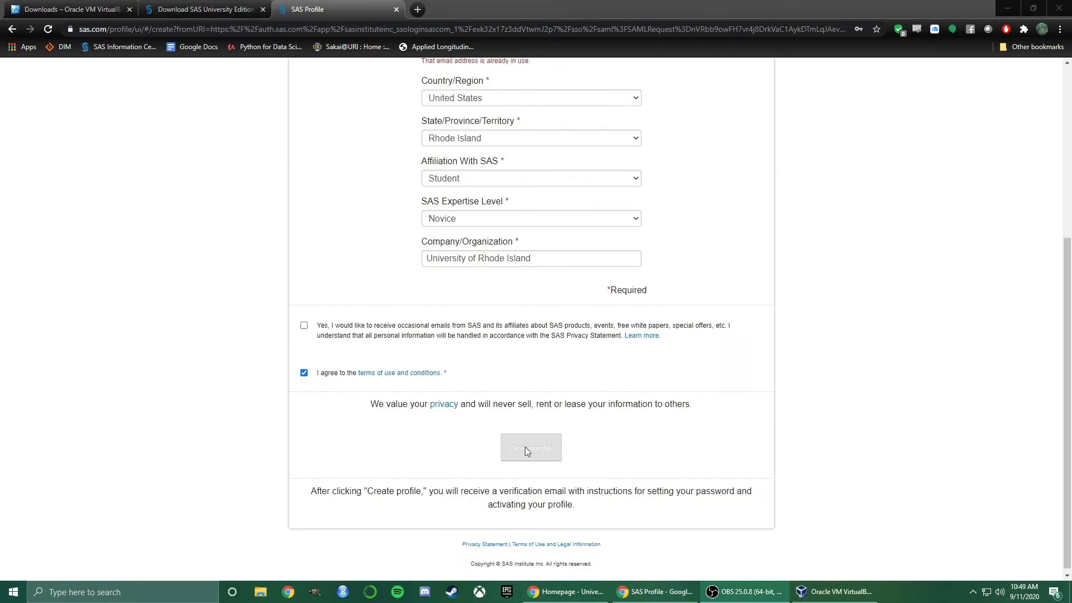
key(alt+Left)
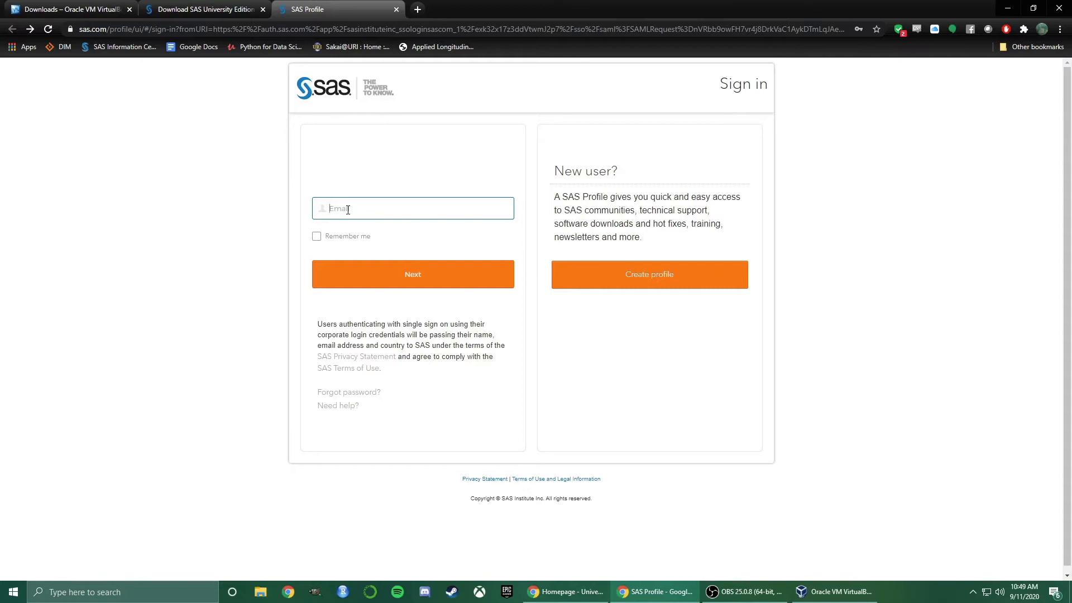
Sign in with the profile's e-mail and password, with Remember me ticked
click(317, 236)
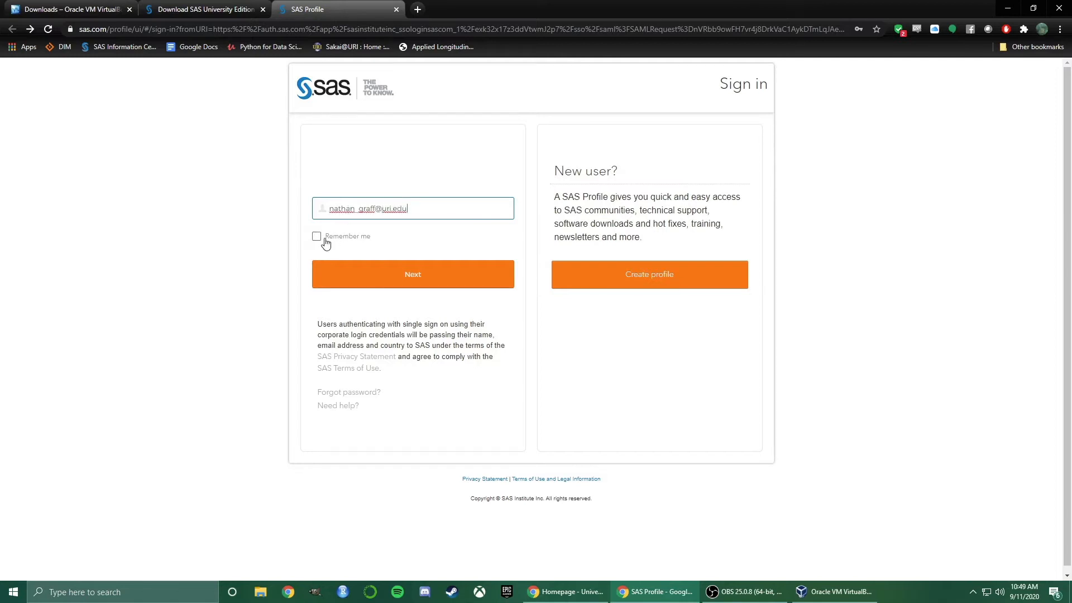
click(369, 289)
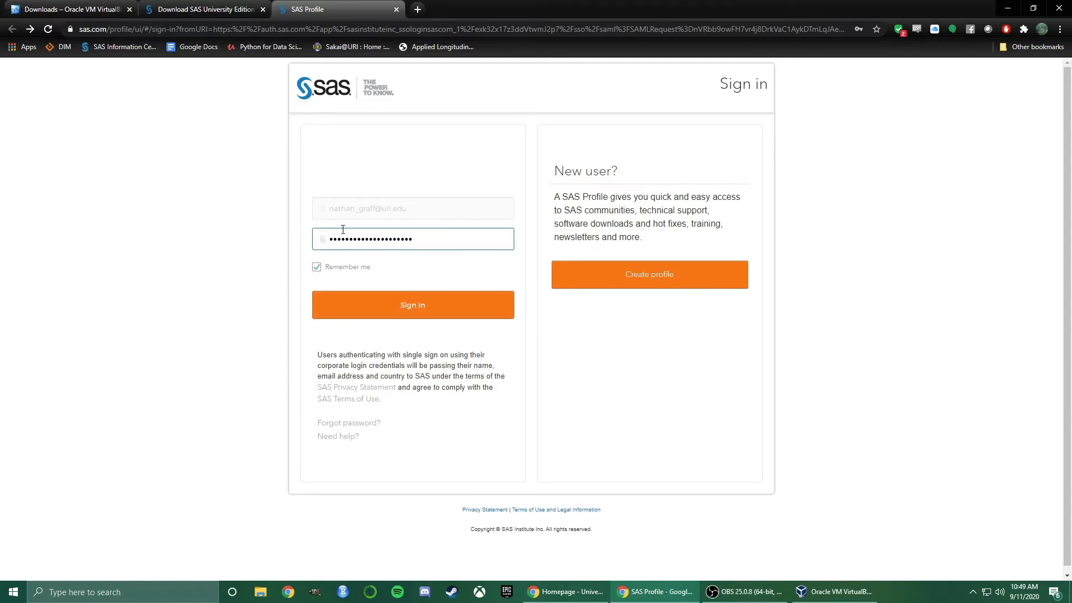
click(428, 317)
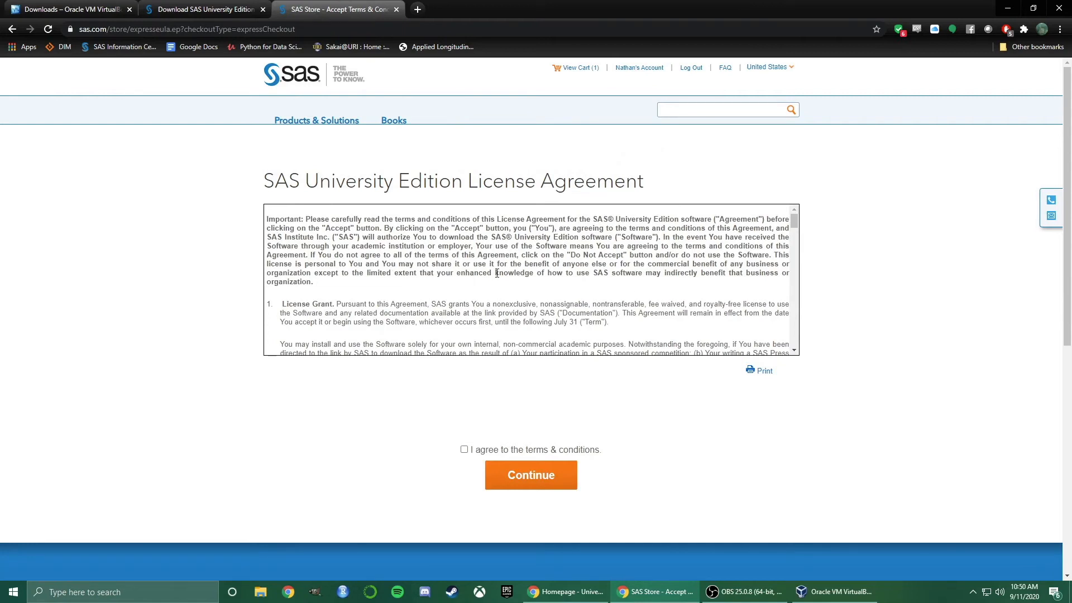
Scroll the license text, agree to the terms and conditions, and continue
drag(796, 221, 802, 342)
click(464, 450)
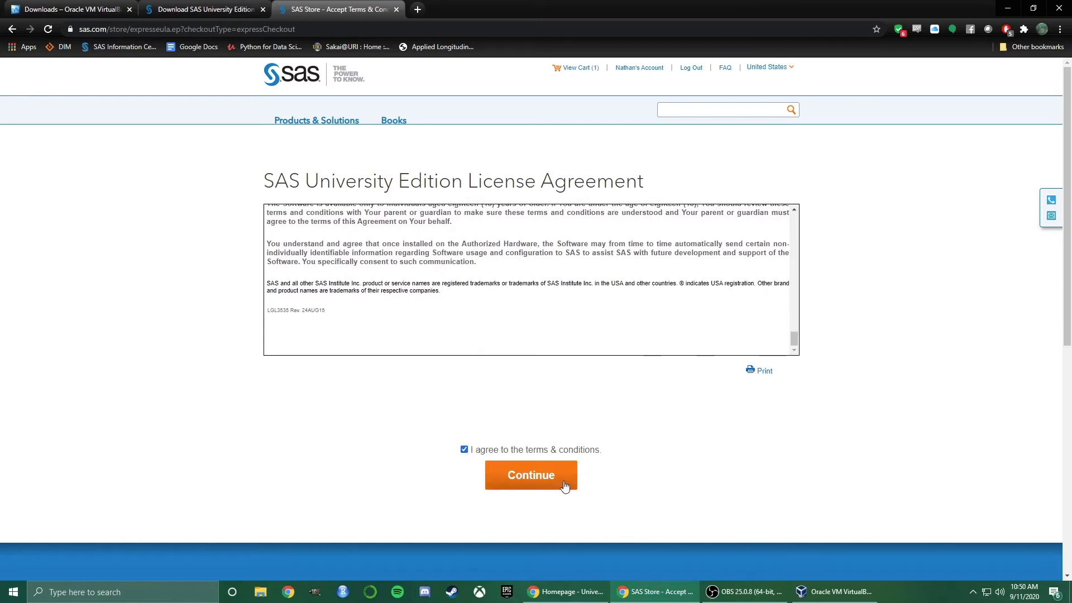
click(565, 487)
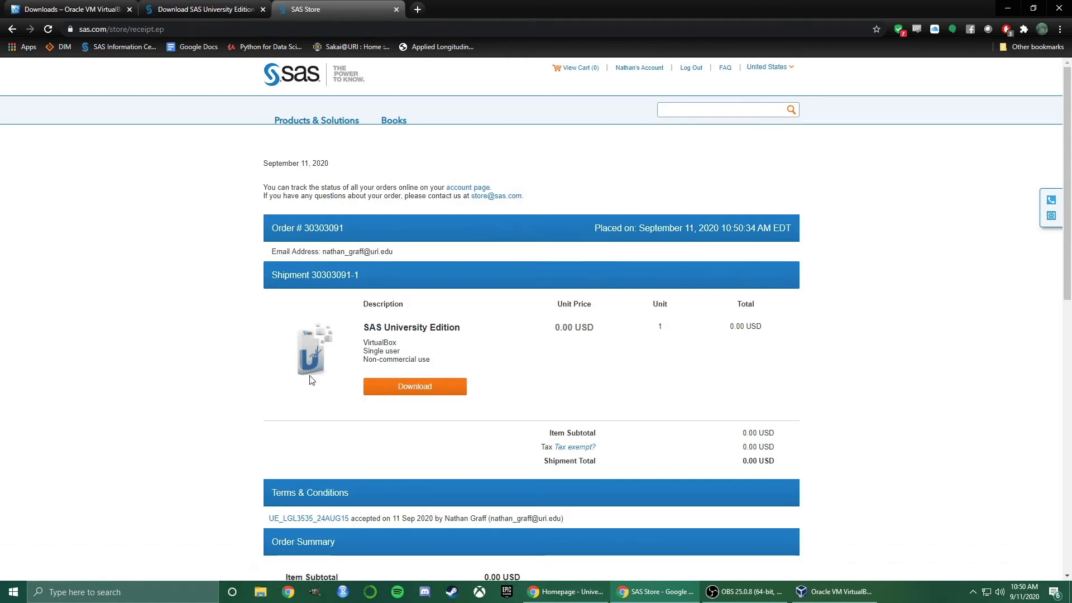
Review the 0.00 USD order receipt and download the SAS University Edition .ova file
scroll(781, 358, down, 2)
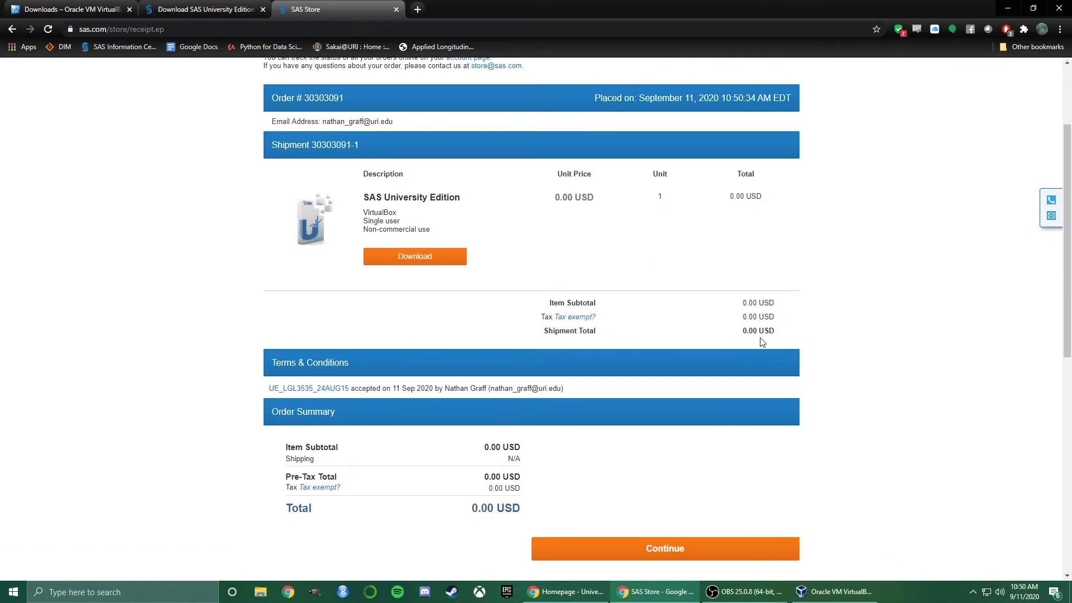
drag(779, 335, 728, 337)
click(398, 259)
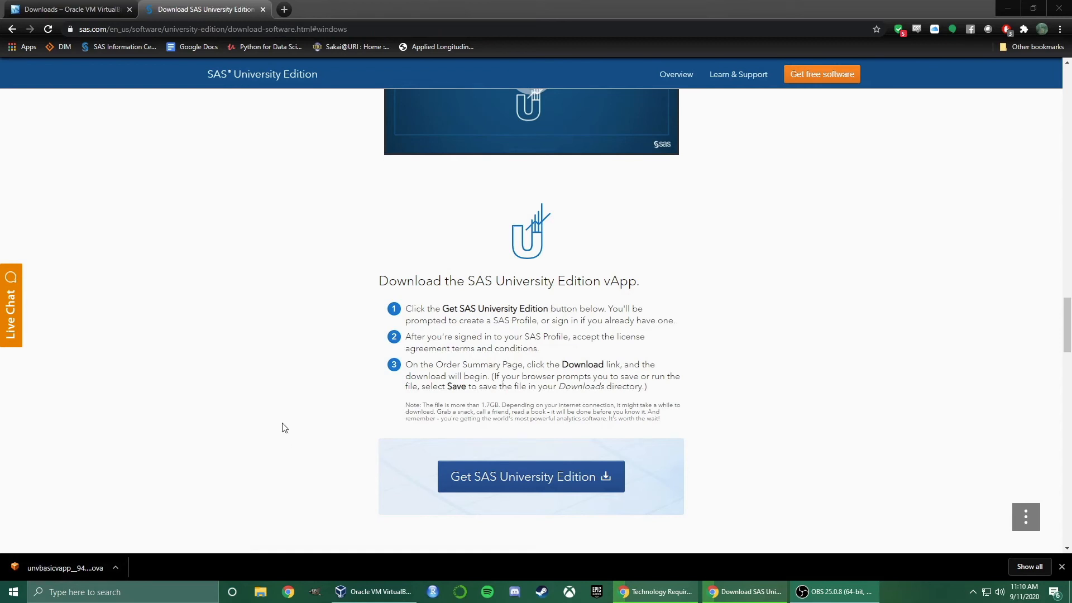
Read the section 3 Configure import steps on the SAS page, then bring VirtualBox Manager forward
scroll(282, 426, down, 5)
scroll(289, 421, down, 5)
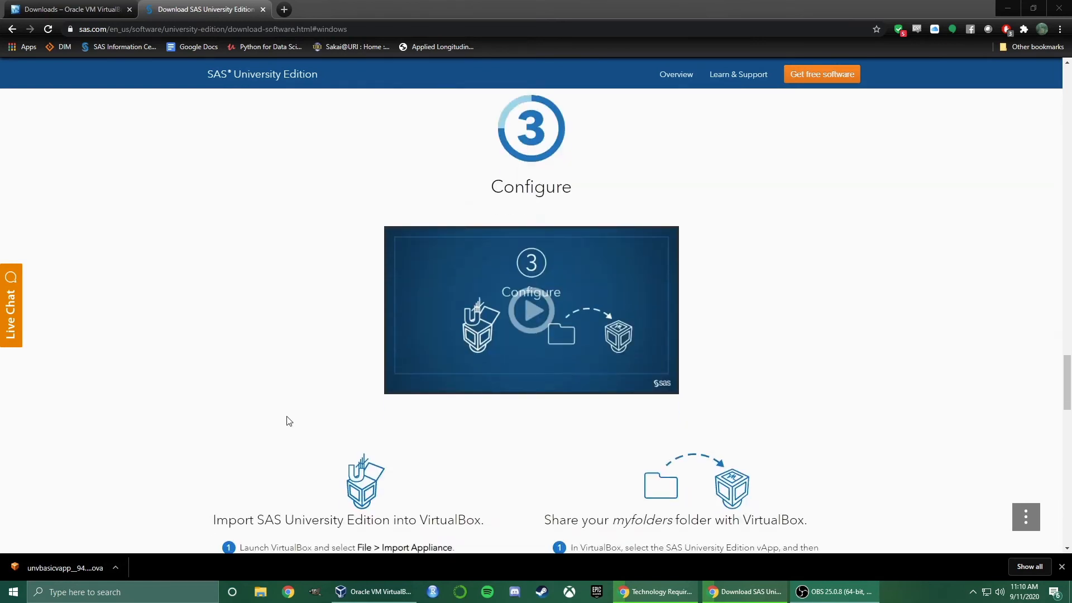
scroll(288, 421, down, 3)
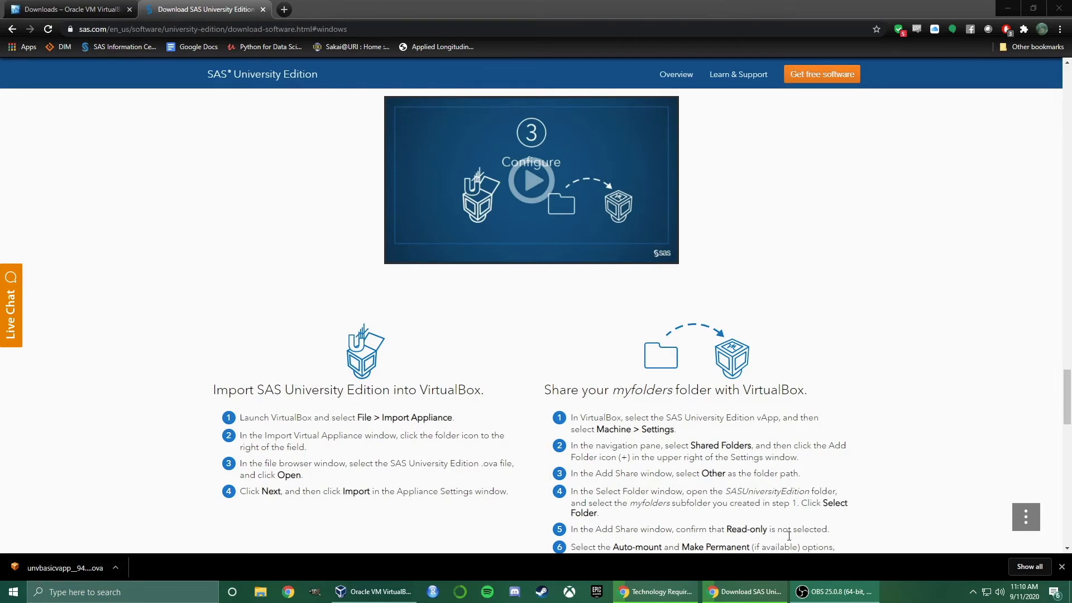
click(374, 591)
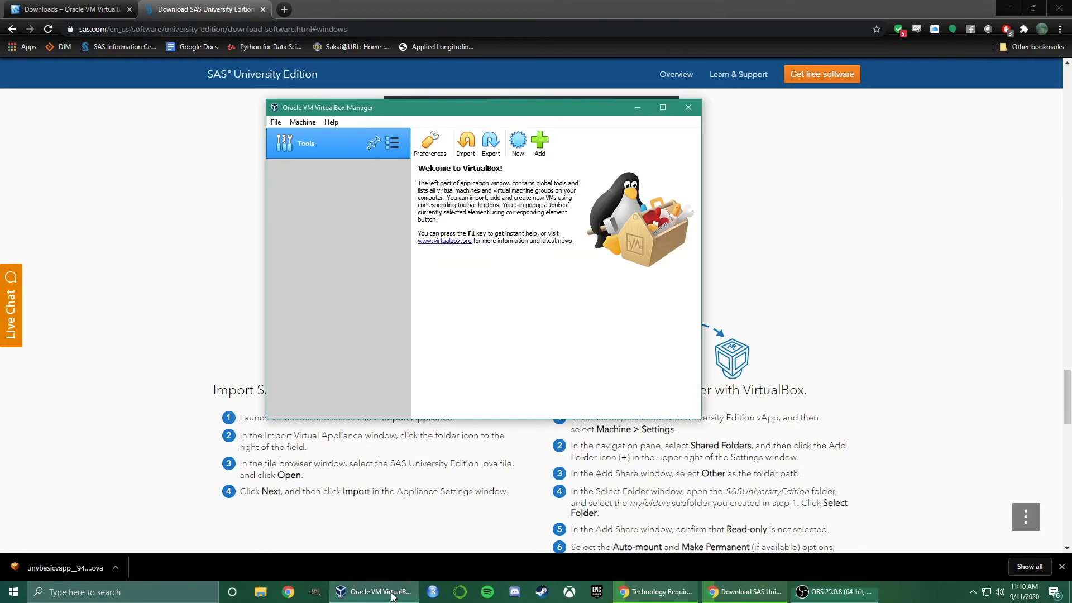
Import the downloaded SAS University Edition .ova appliance, keeping the default appliance settings
click(461, 147)
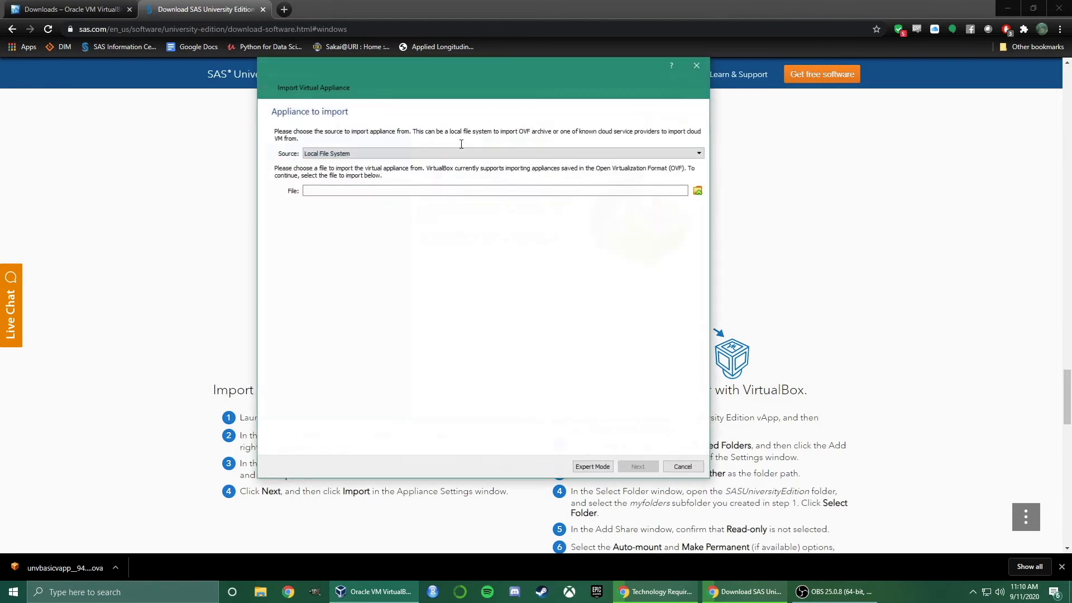
click(697, 190)
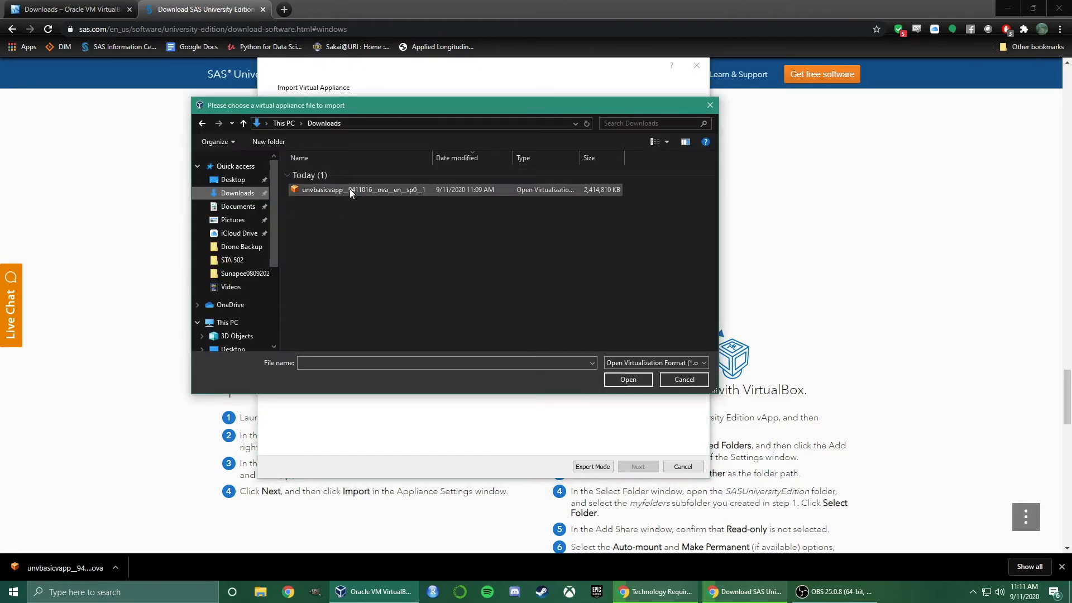
click(349, 189)
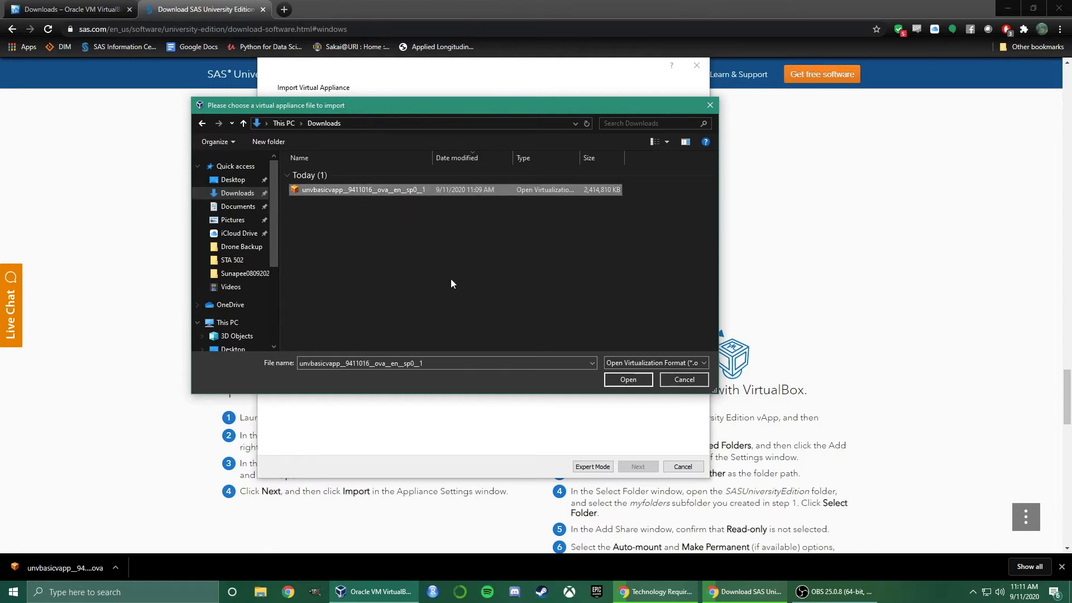
click(628, 379)
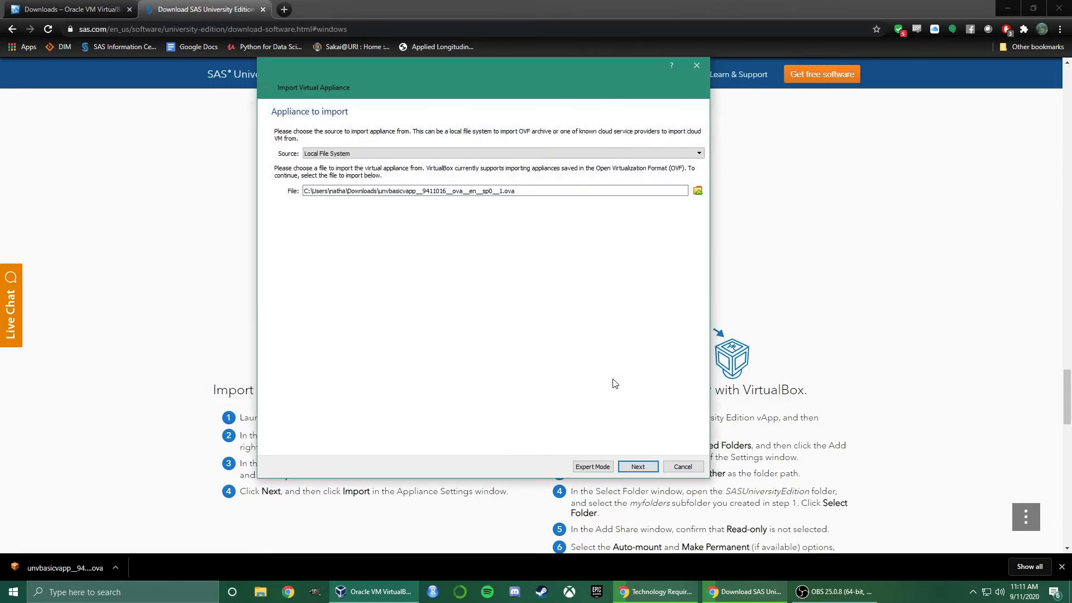
click(646, 471)
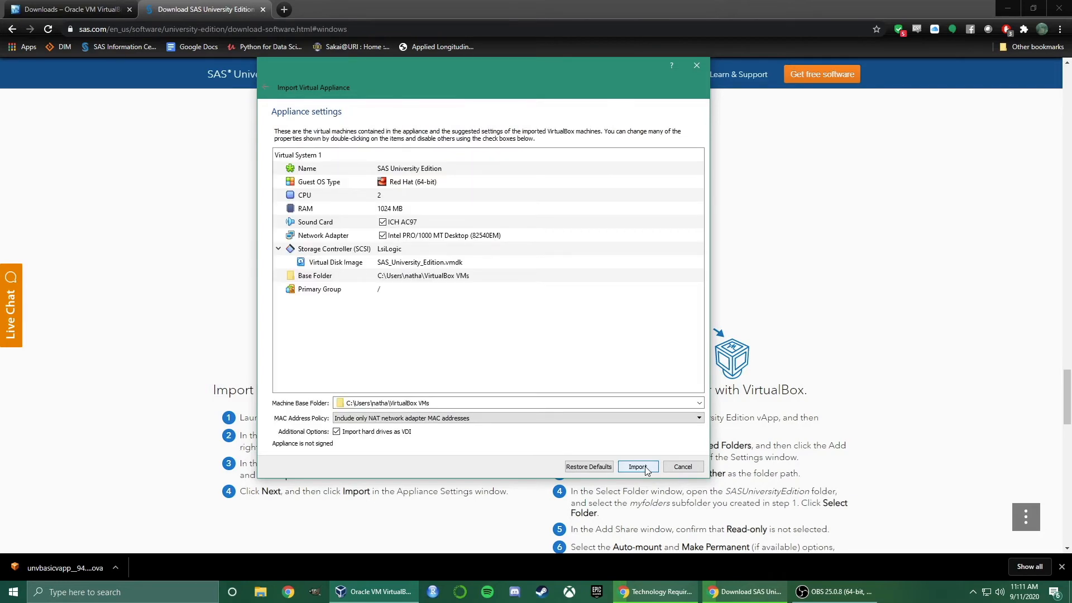
drag(471, 62, 774, 67)
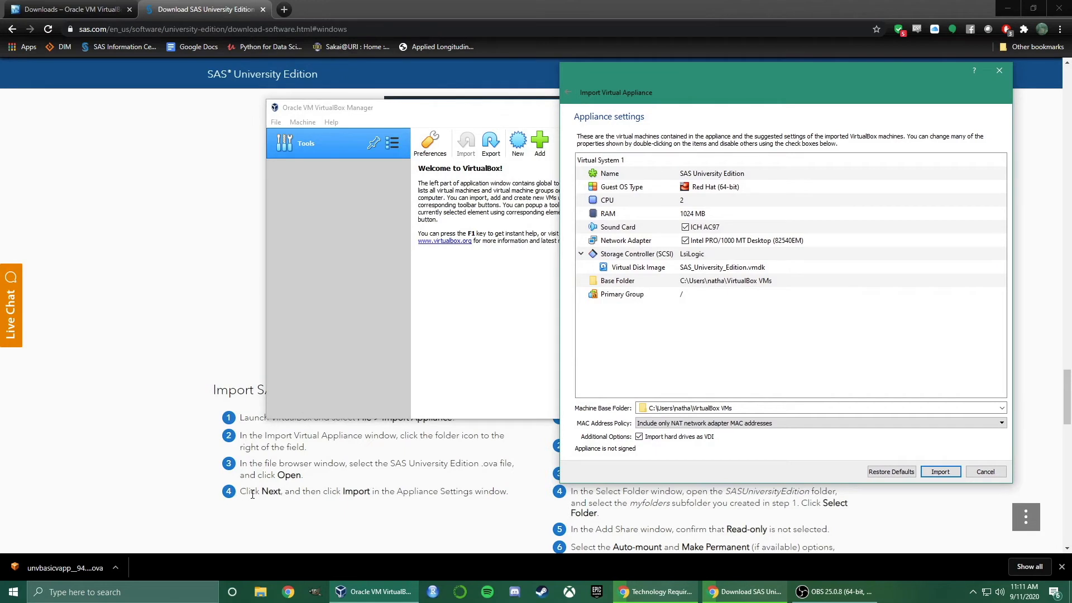
click(940, 472)
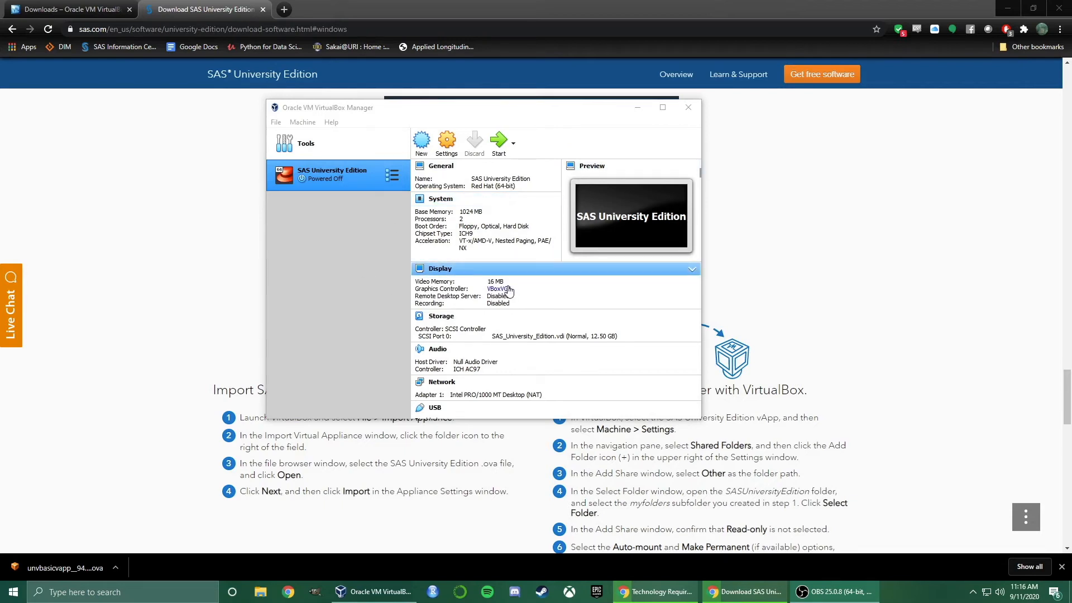
Open the SAS University Edition machine's Settings and go to its empty Shared Folders page
click(1061, 567)
click(393, 593)
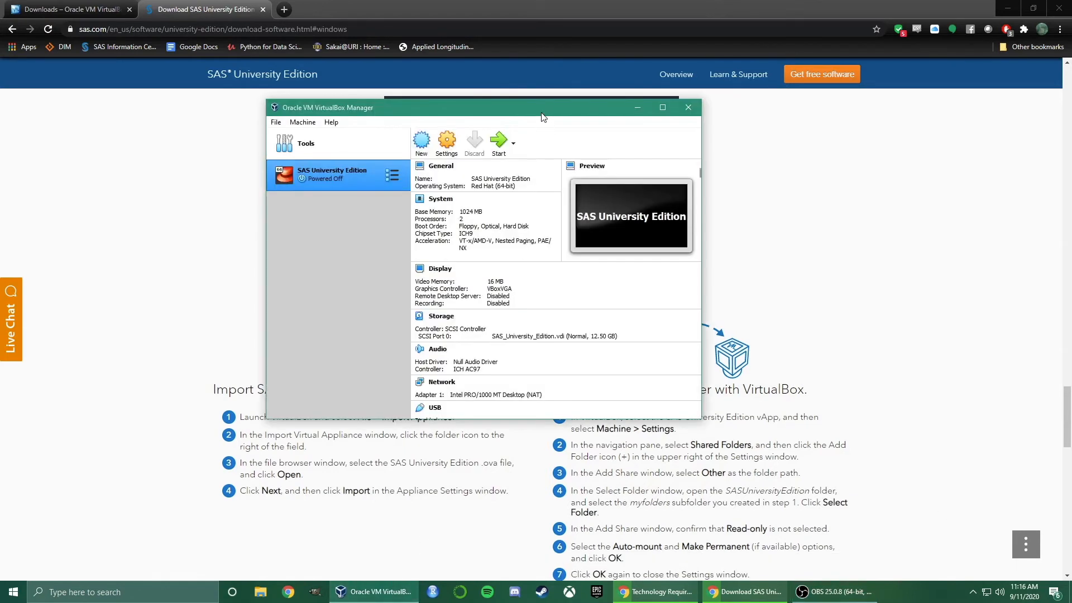
drag(437, 110, 360, 110)
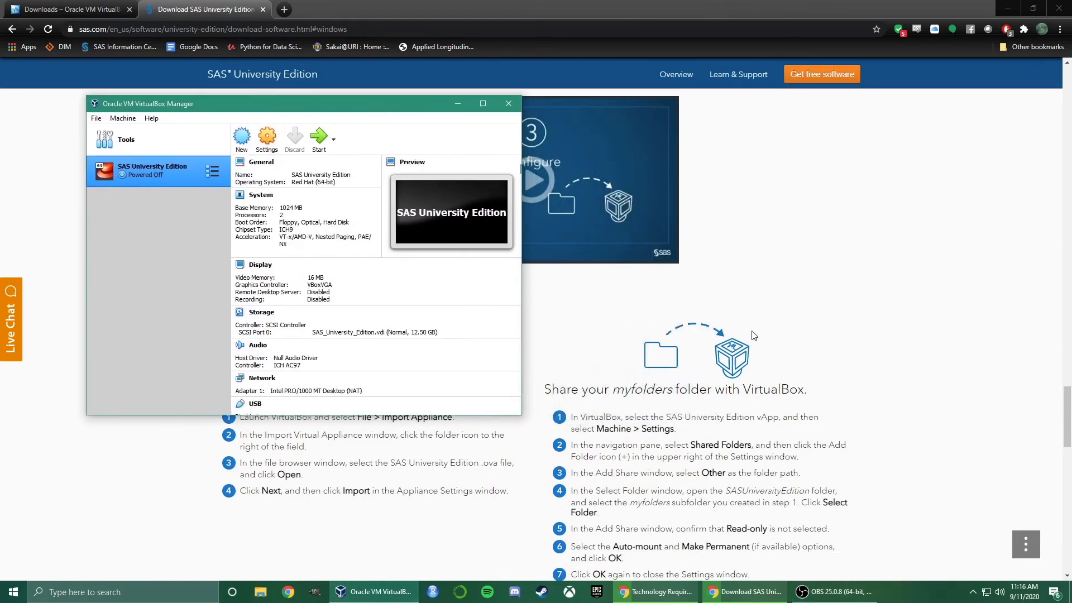
scroll(754, 335, down, 3)
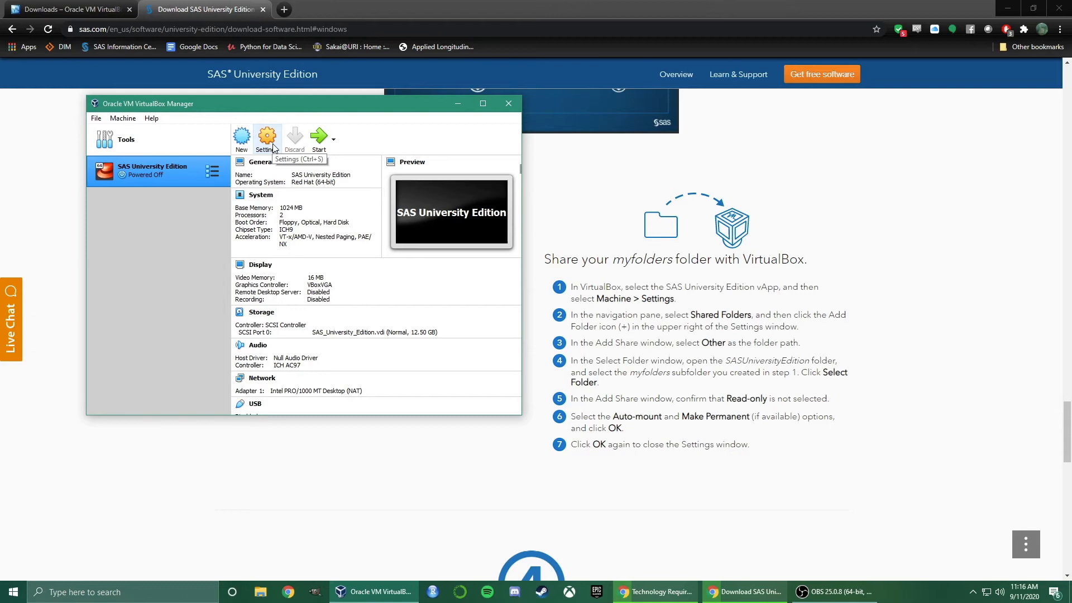
click(269, 146)
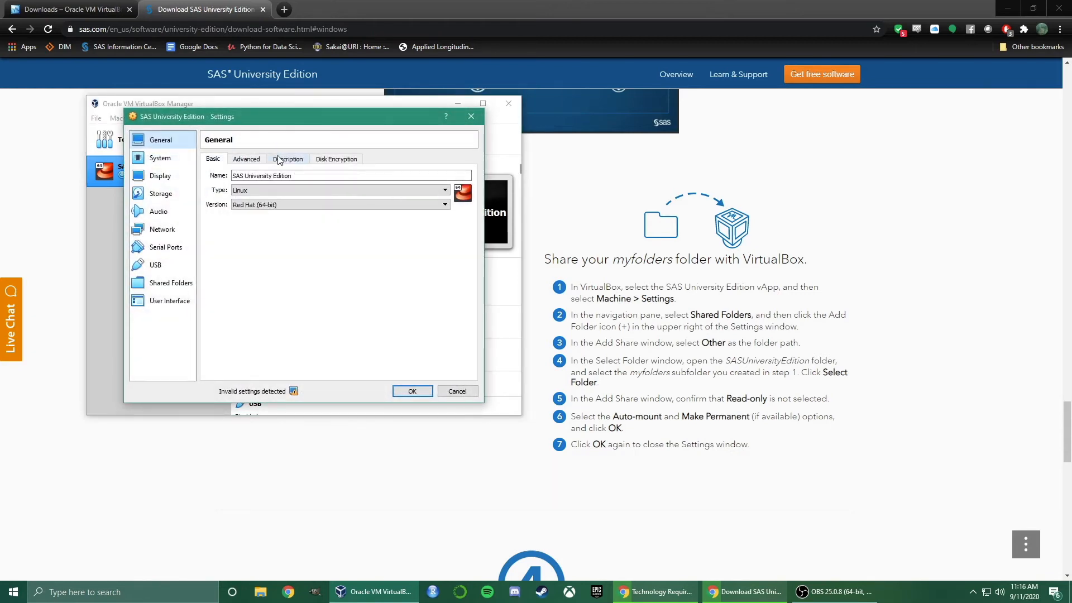
click(171, 283)
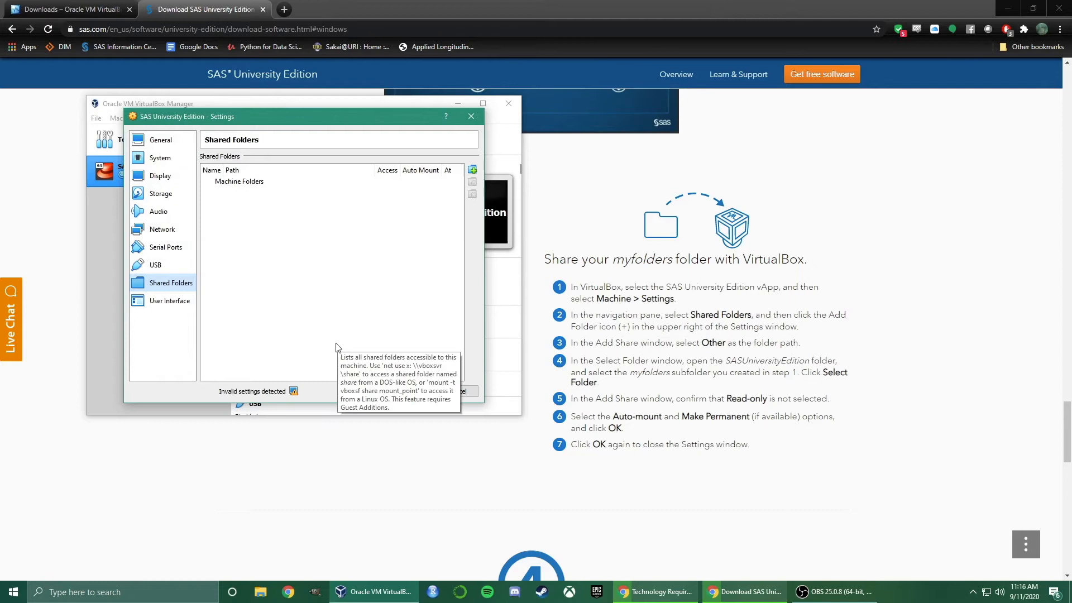
Add a shared folder with path Desktop\SASUniversityEdition\myfolders
click(472, 171)
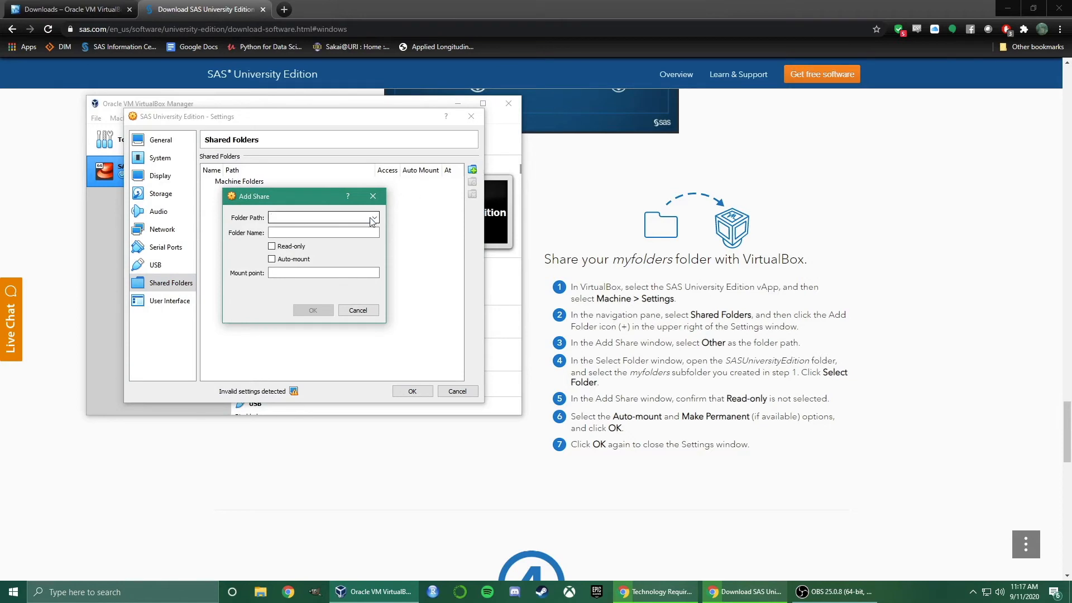
click(374, 217)
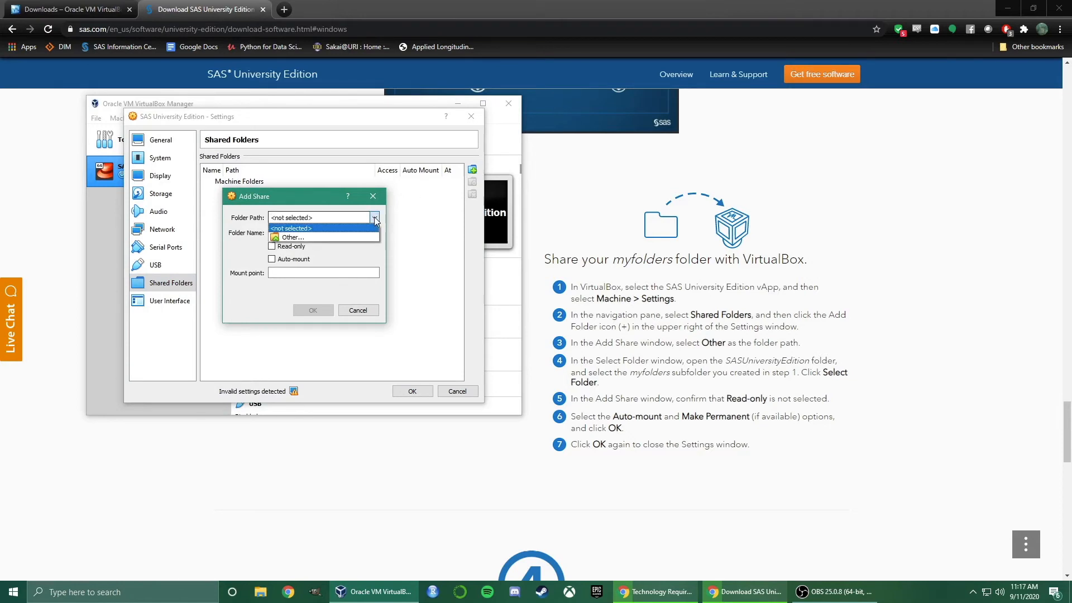
click(283, 237)
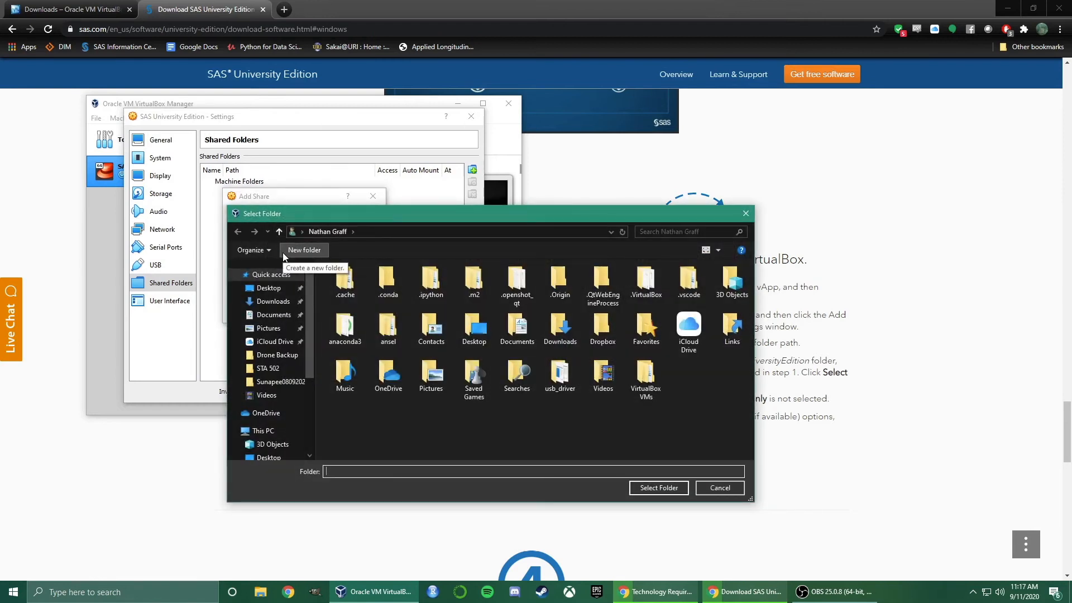
click(271, 287)
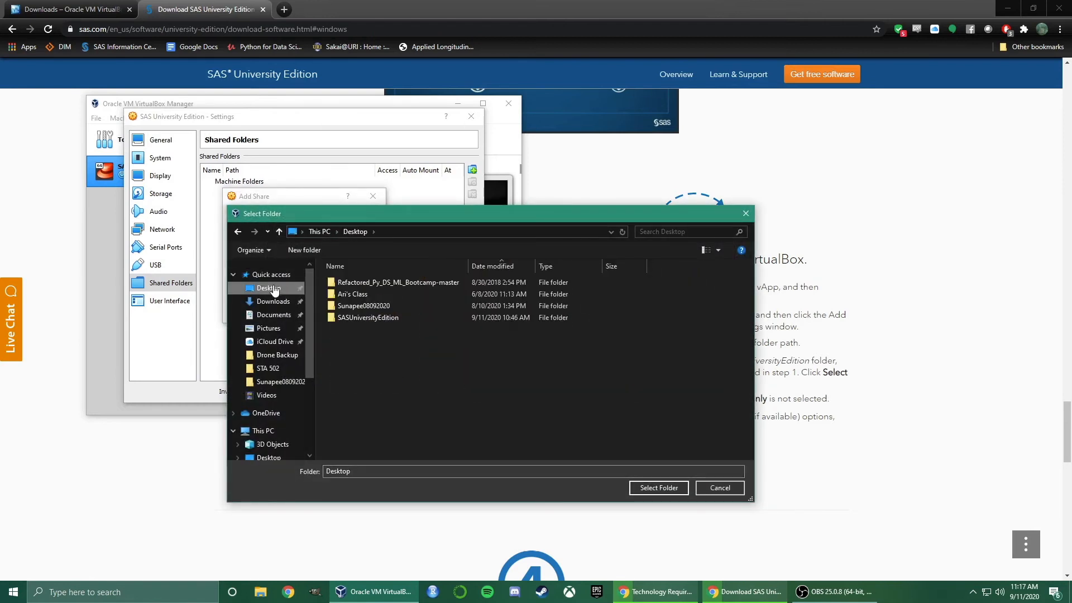
double_click(353, 316)
drag(465, 224, 240, 117)
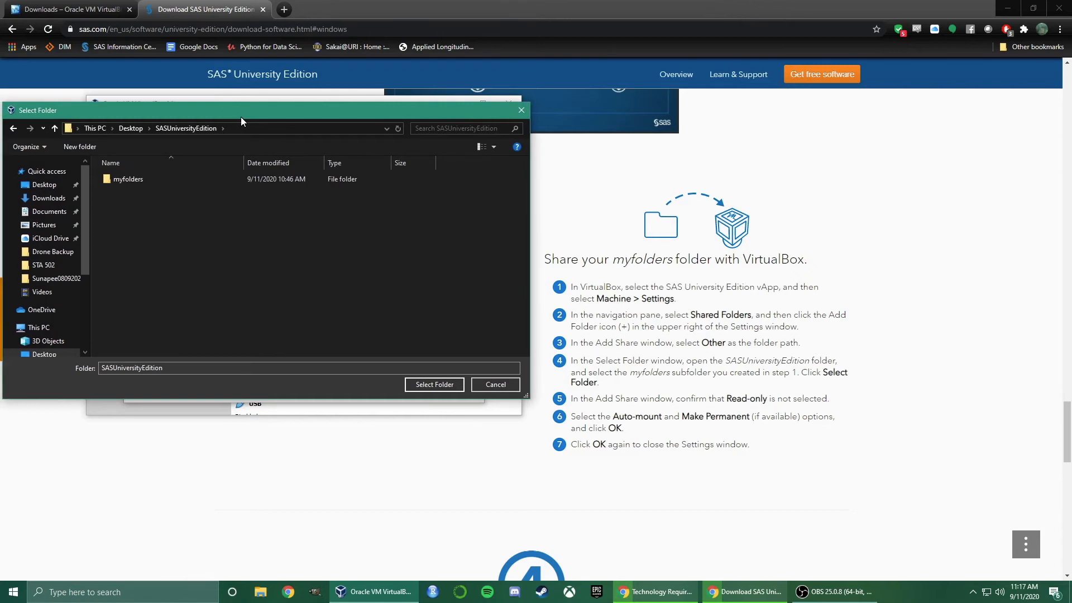
drag(239, 116, 241, 116)
click(153, 179)
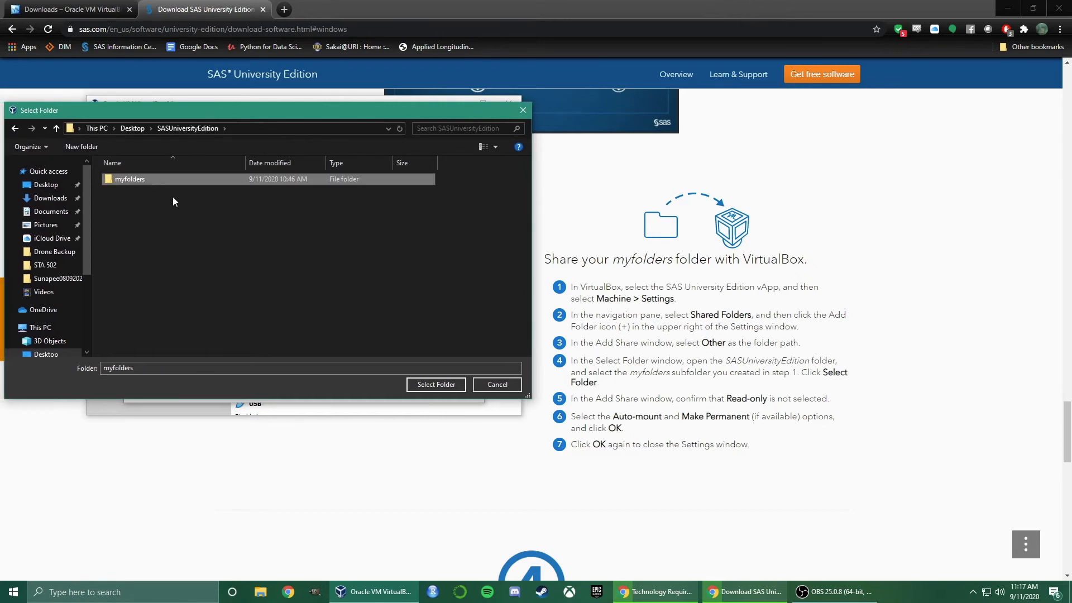
click(431, 387)
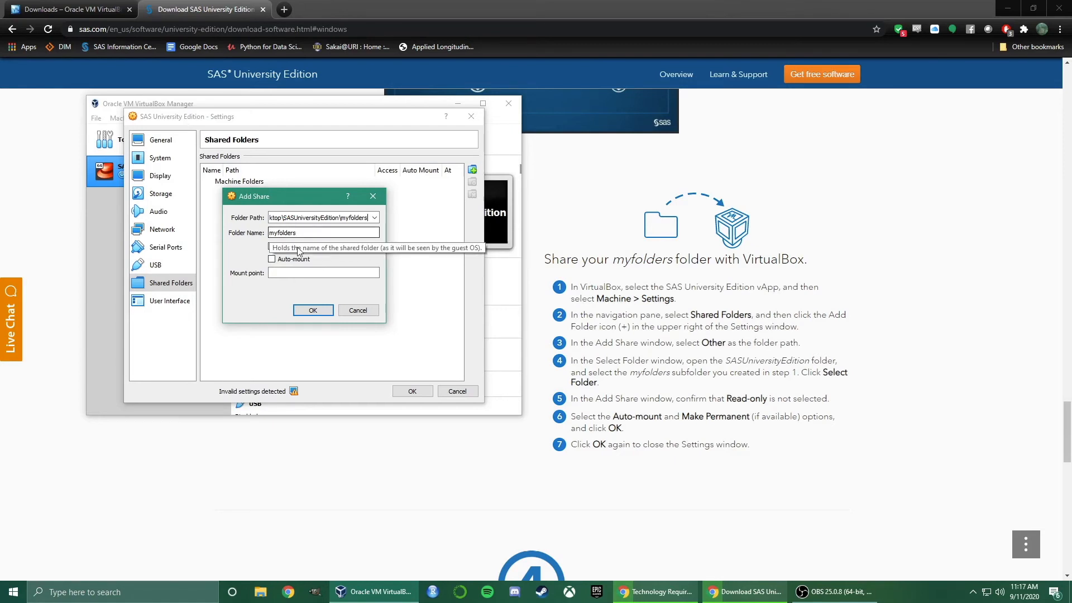
Enable Auto-mount for the myfolders share and save the machine settings
click(272, 259)
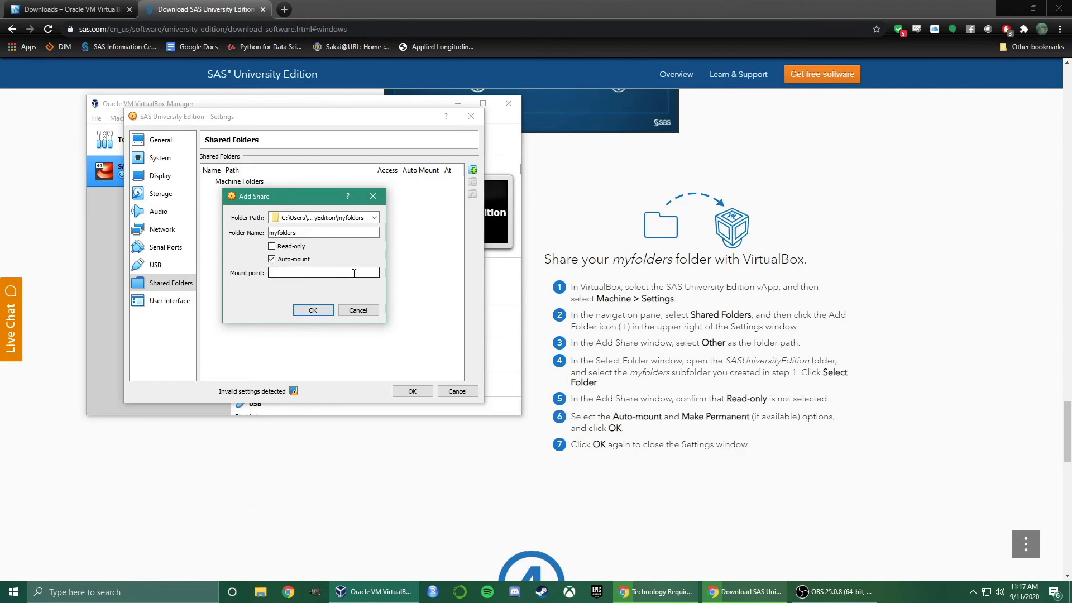
click(313, 310)
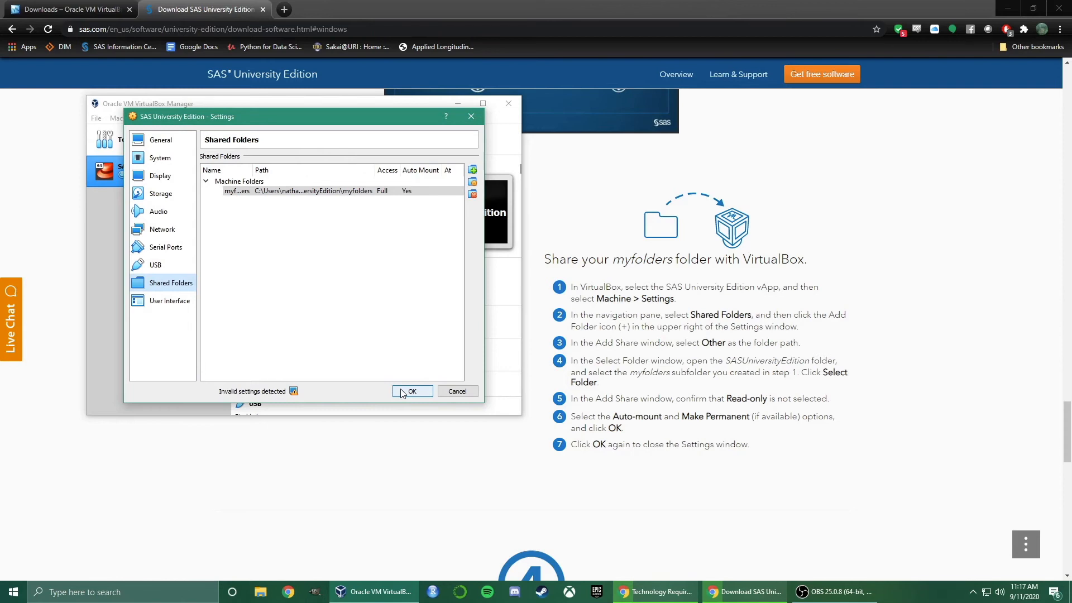
click(402, 392)
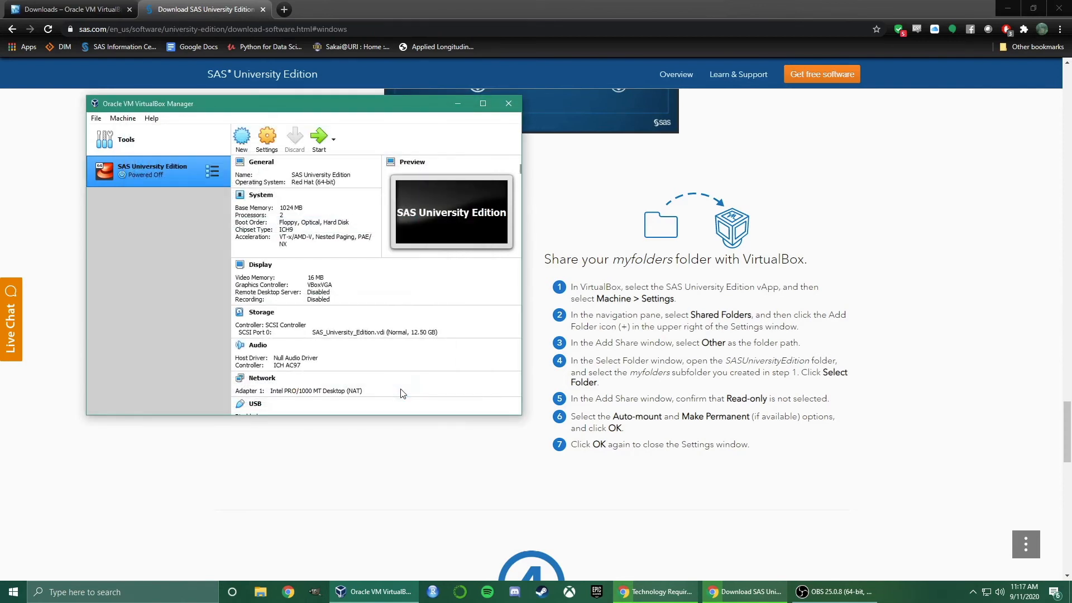
click(712, 353)
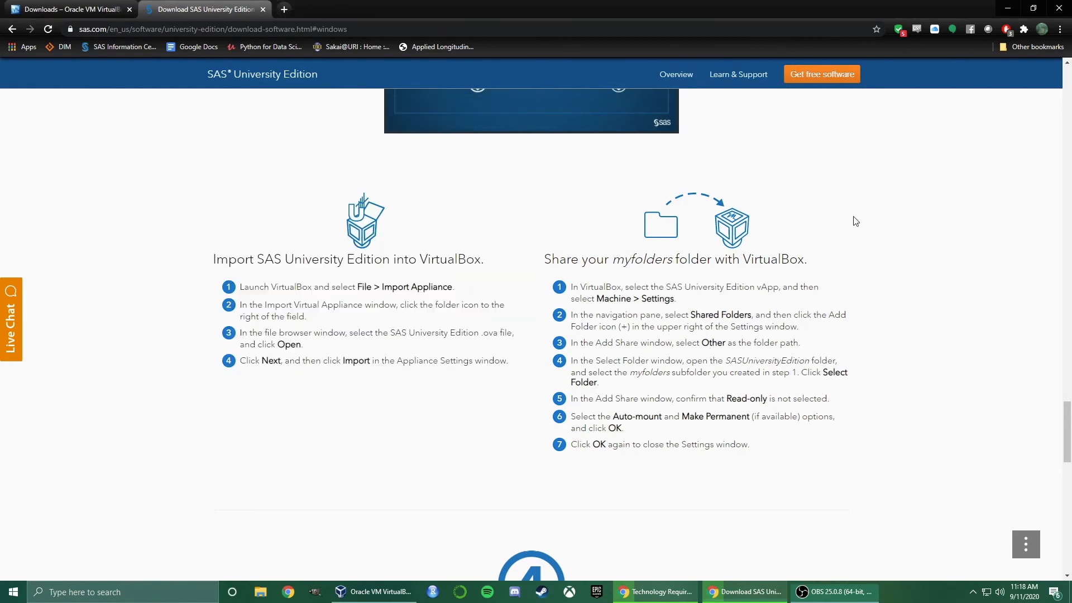
scroll(525, 334, down, 5)
scroll(525, 334, down, 2)
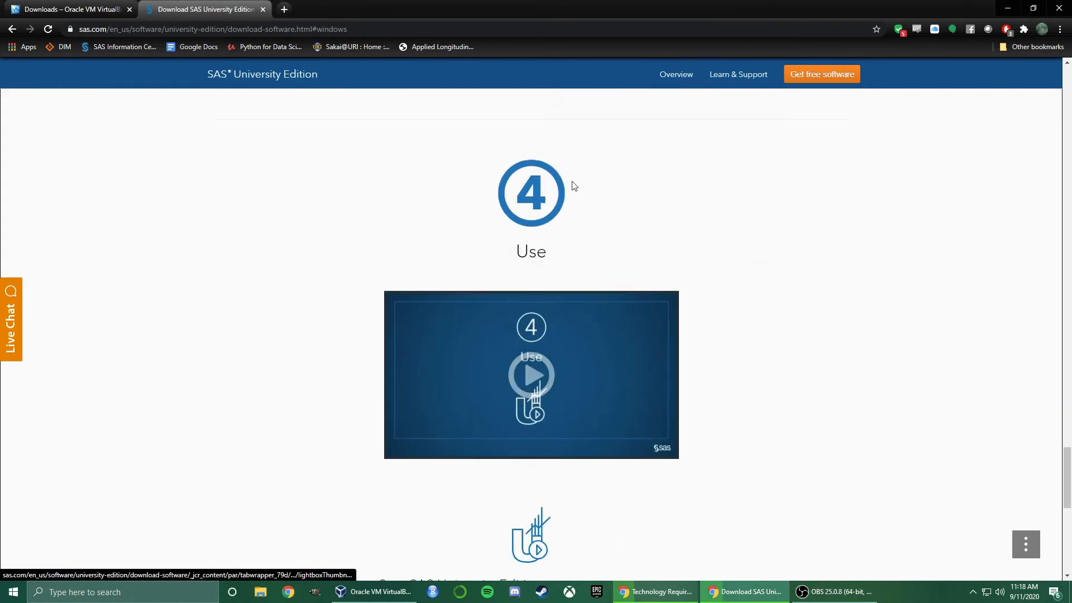
scroll(826, 292, down, 5)
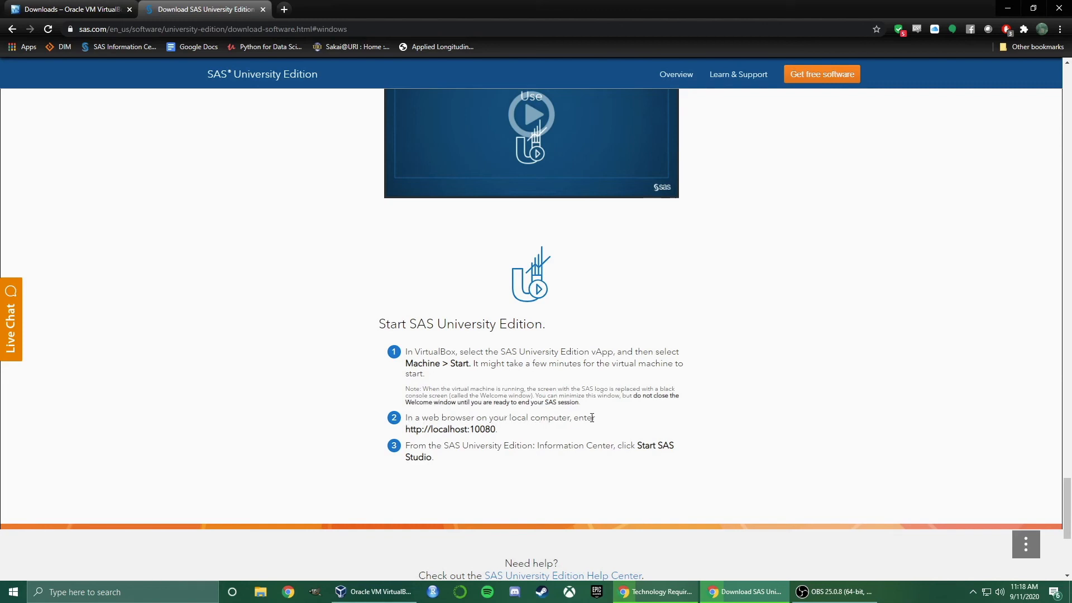
drag(405, 429, 494, 430)
key(ctrl+c)
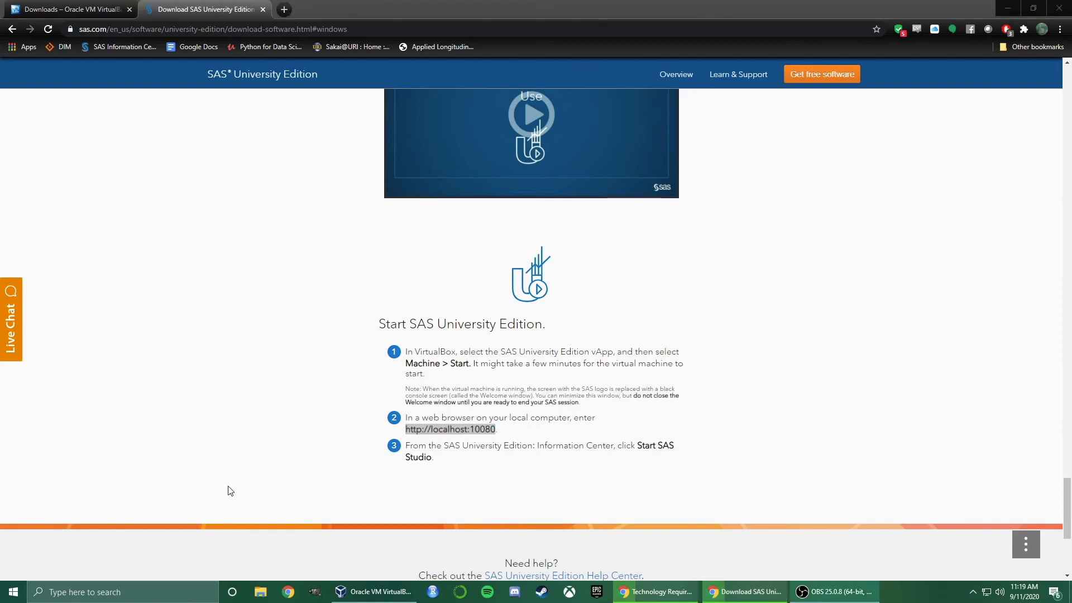
Start the SAS University Edition VM, wait for its welcome console, then return to Chrome
click(378, 596)
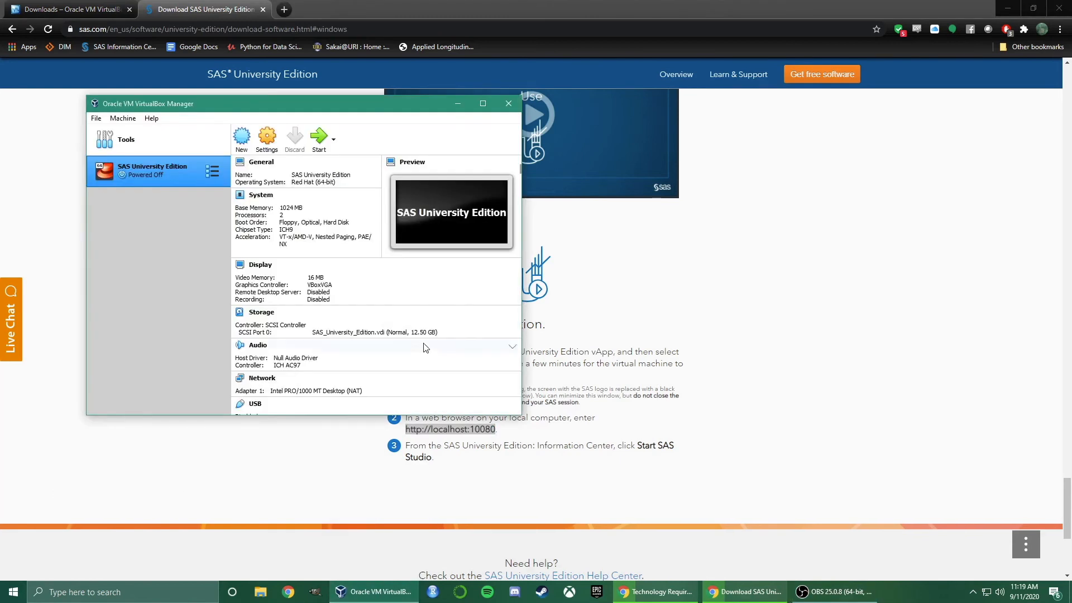
click(321, 139)
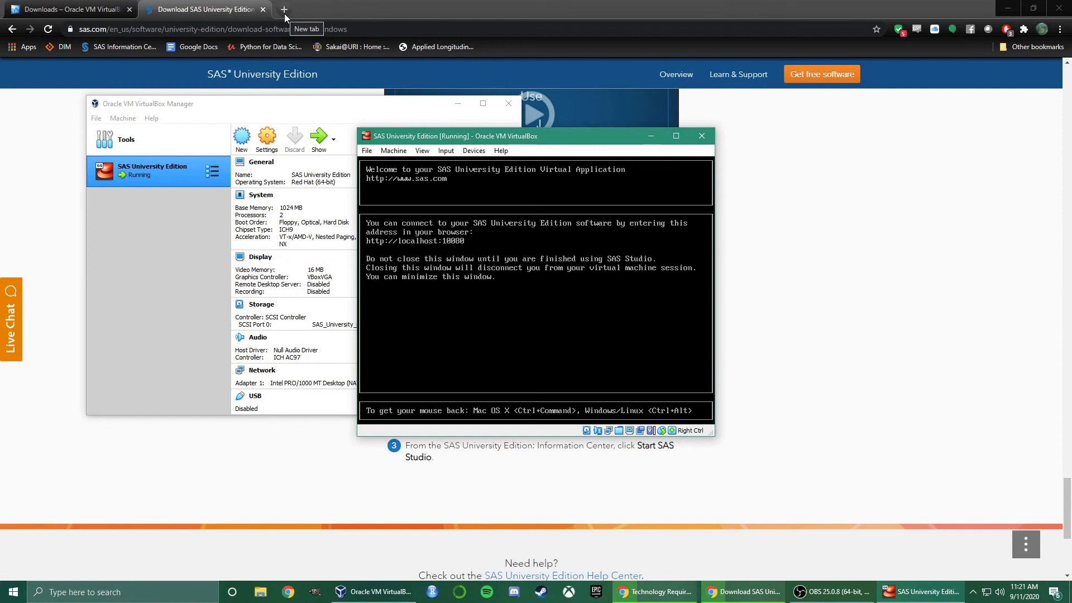
click(281, 32)
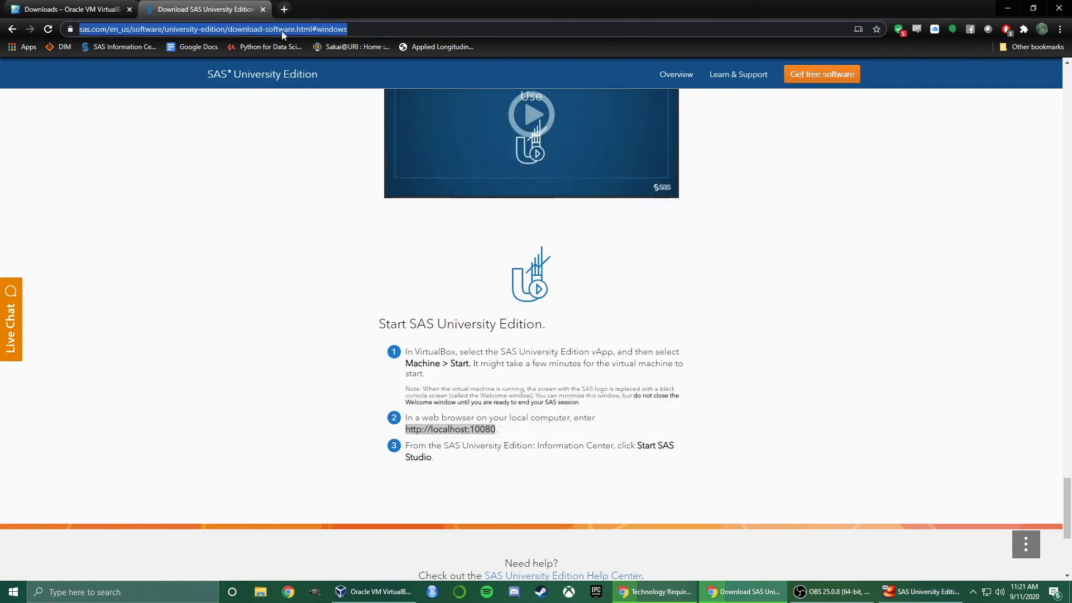
key(ctrl+v)
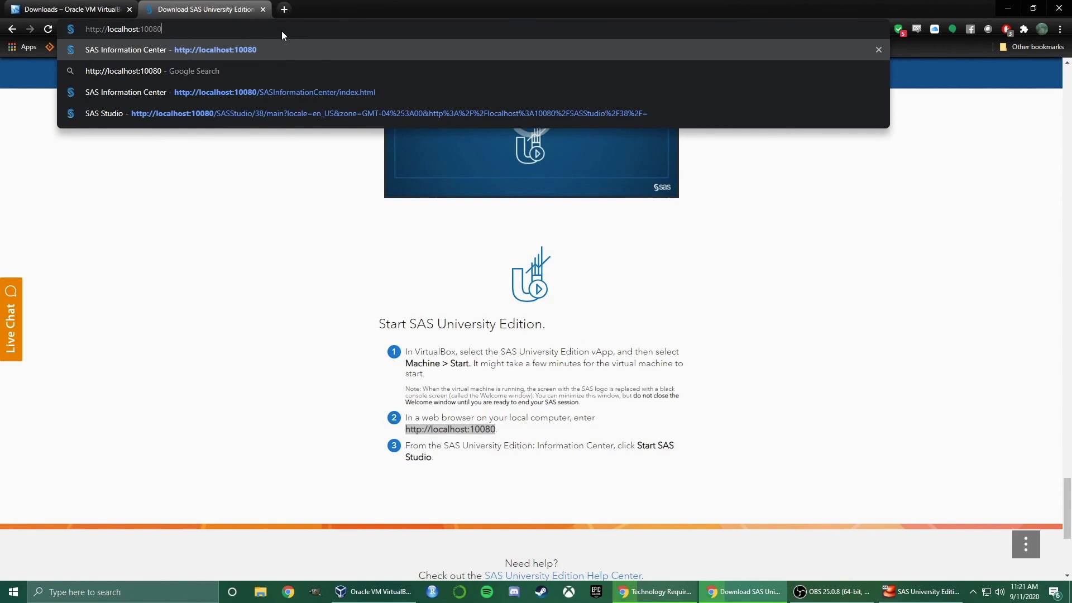
key(Return)
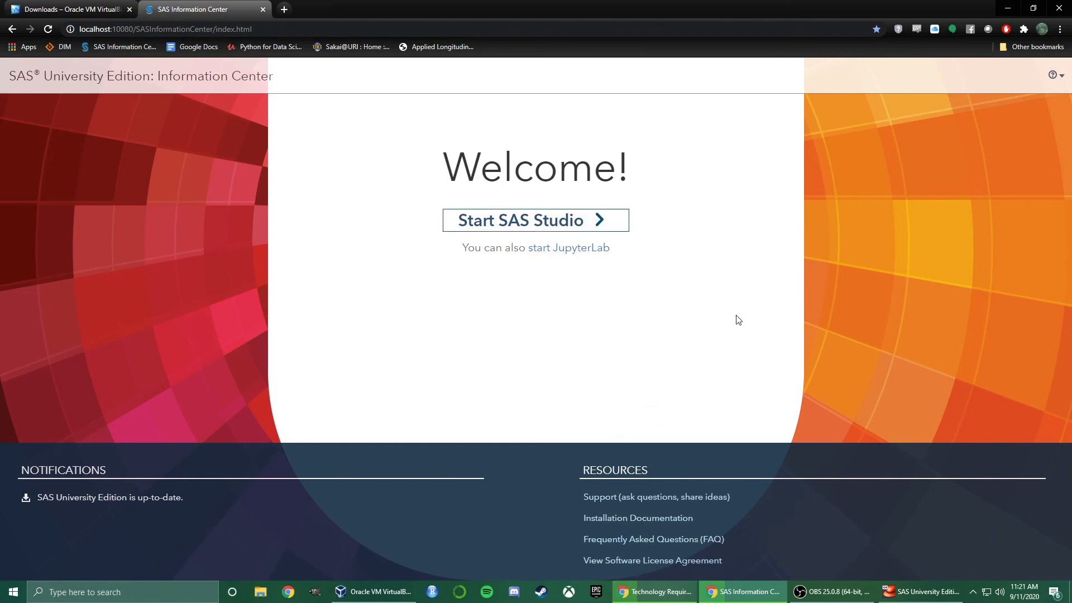
Launch SAS Studio from the Information Center Welcome page
click(587, 223)
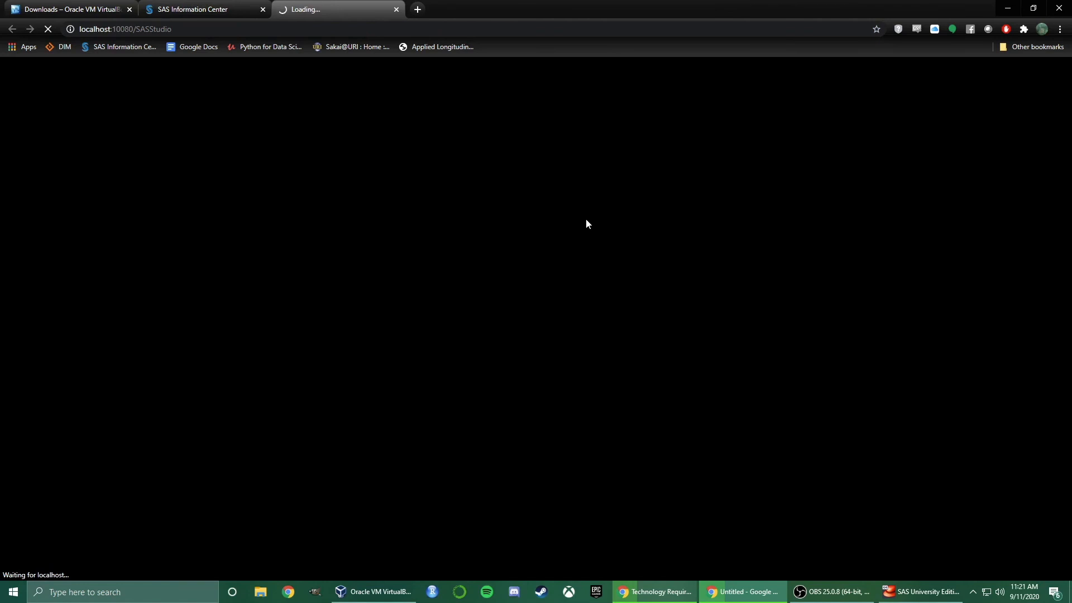